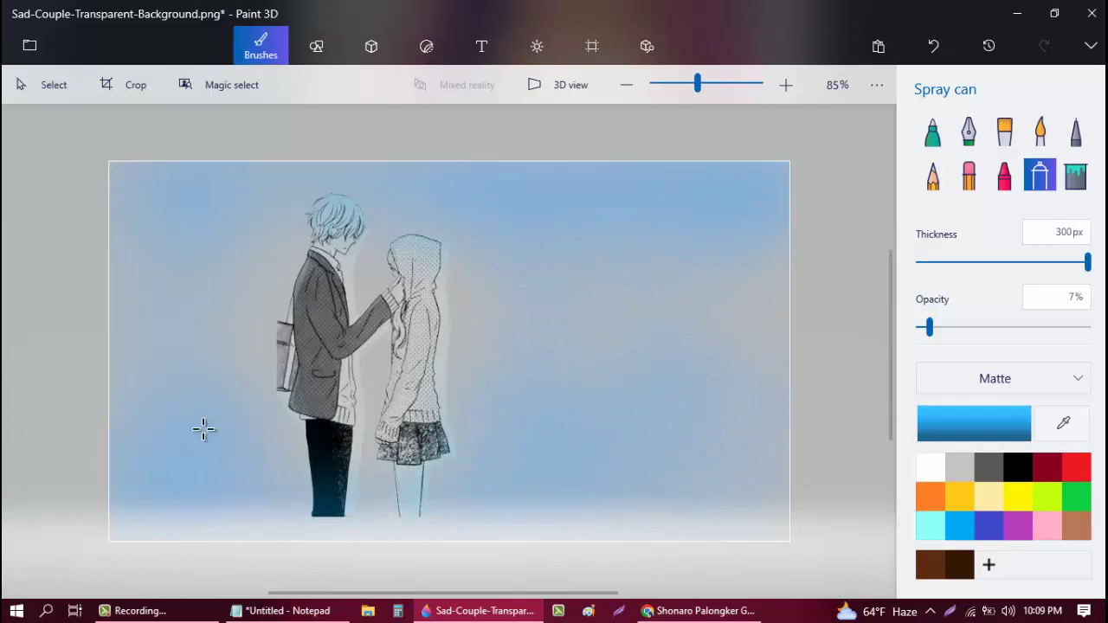
- Spray blue over the background's lower left and light turquoise at 21% opacity across the sky on both sides of the couple
{"action": "mouse_move", "coordinate": [202, 427]}
{"action": "left_mouse_down"}
{"action": "mouse_move", "coordinate": [260, 482]}
{"action": "mouse_move", "coordinate": [279, 434]}
{"action": "left_mouse_up"}
{"action": "left_click", "coordinate": [931, 526]}
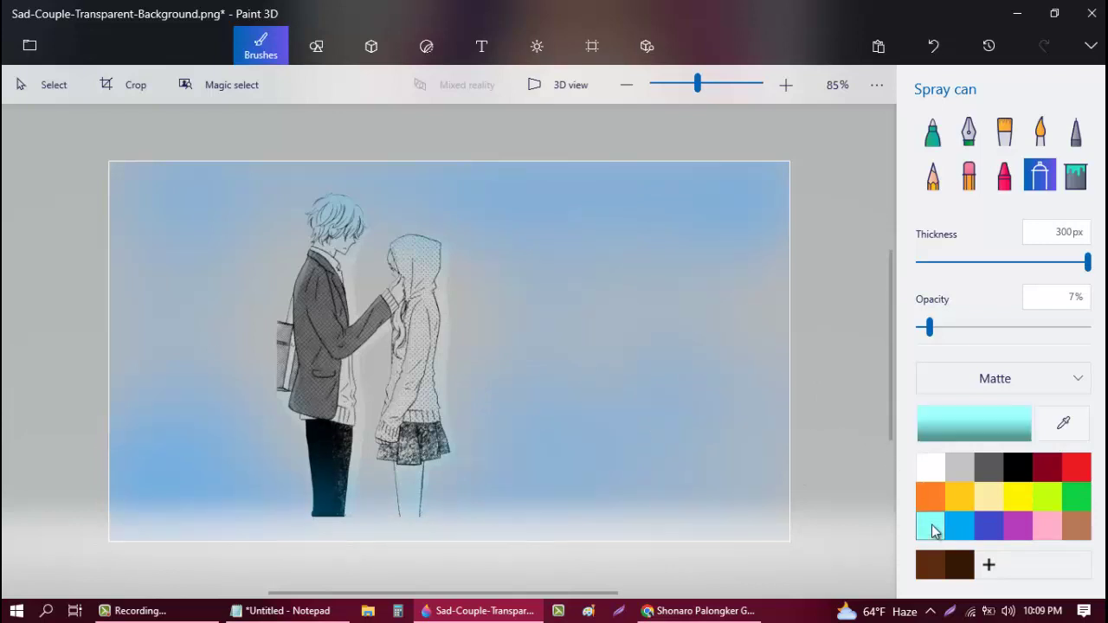
{"action": "left_click_drag", "start_coordinate": [930, 327], "coordinate": [953, 327]}
{"action": "mouse_move", "coordinate": [849, 346]}
{"action": "left_mouse_down"}
{"action": "mouse_move", "coordinate": [633, 220]}
{"action": "mouse_move", "coordinate": [704, 392]}
{"action": "mouse_move", "coordinate": [677, 333]}
{"action": "mouse_move", "coordinate": [545, 211]}
{"action": "mouse_move", "coordinate": [594, 454]}
{"action": "mouse_move", "coordinate": [406, 234]}
{"action": "left_mouse_up"}
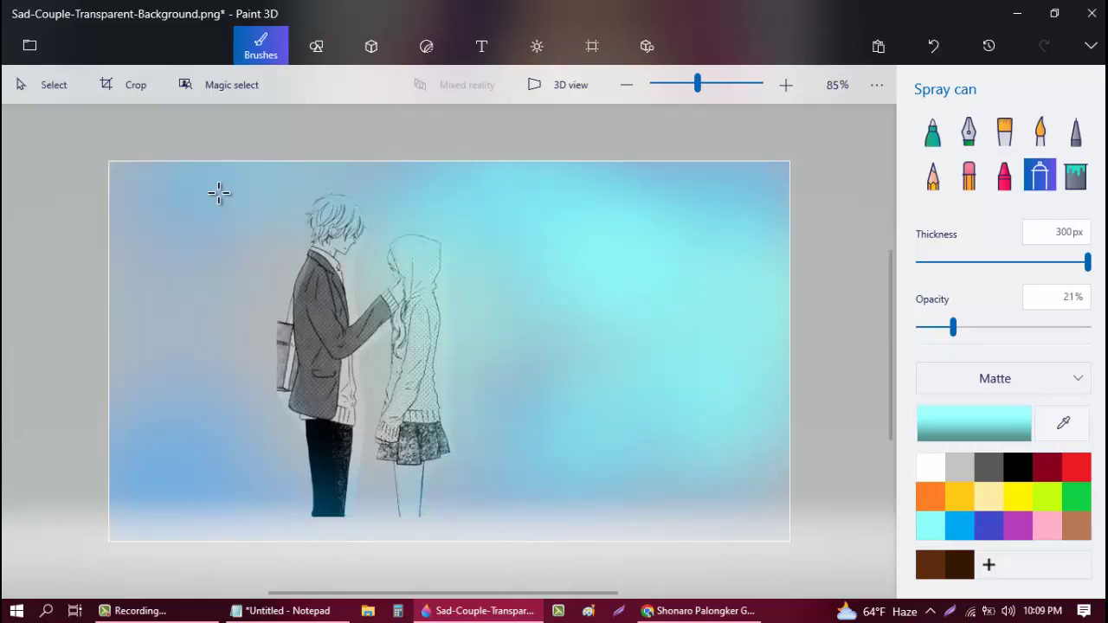
{"action": "mouse_move", "coordinate": [218, 194]}
{"action": "left_mouse_down"}
{"action": "mouse_move", "coordinate": [60, 300]}
{"action": "mouse_move", "coordinate": [98, 325]}
{"action": "mouse_move", "coordinate": [48, 426]}
{"action": "mouse_move", "coordinate": [43, 515]}
{"action": "left_mouse_up"}
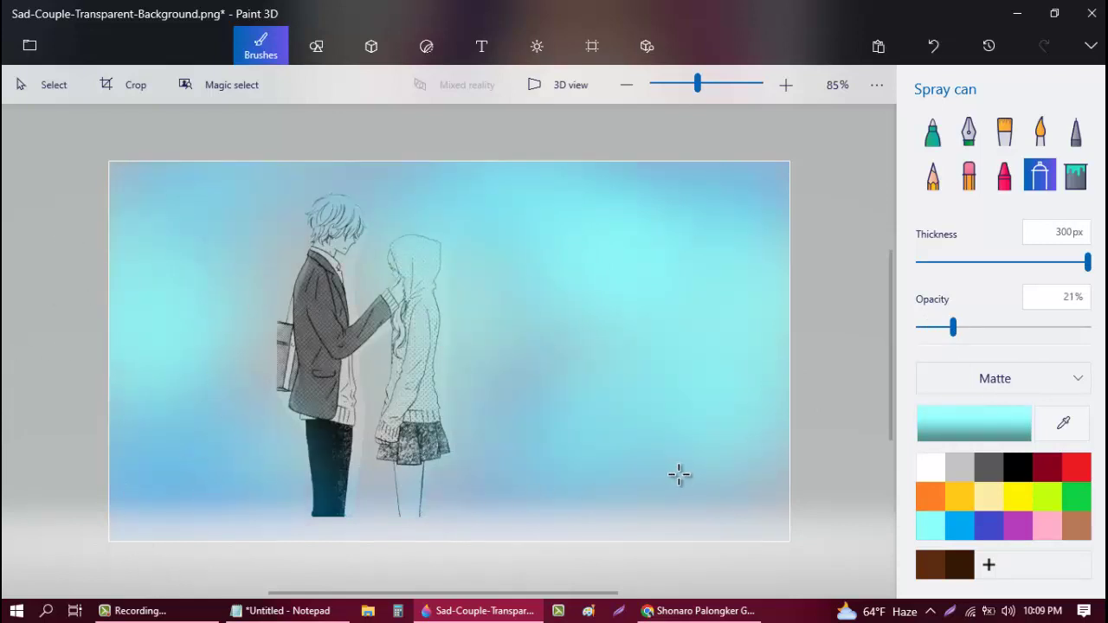
- Spray a soft white haze at 10% opacity along the lower part of the background
{"action": "left_click", "coordinate": [931, 467]}
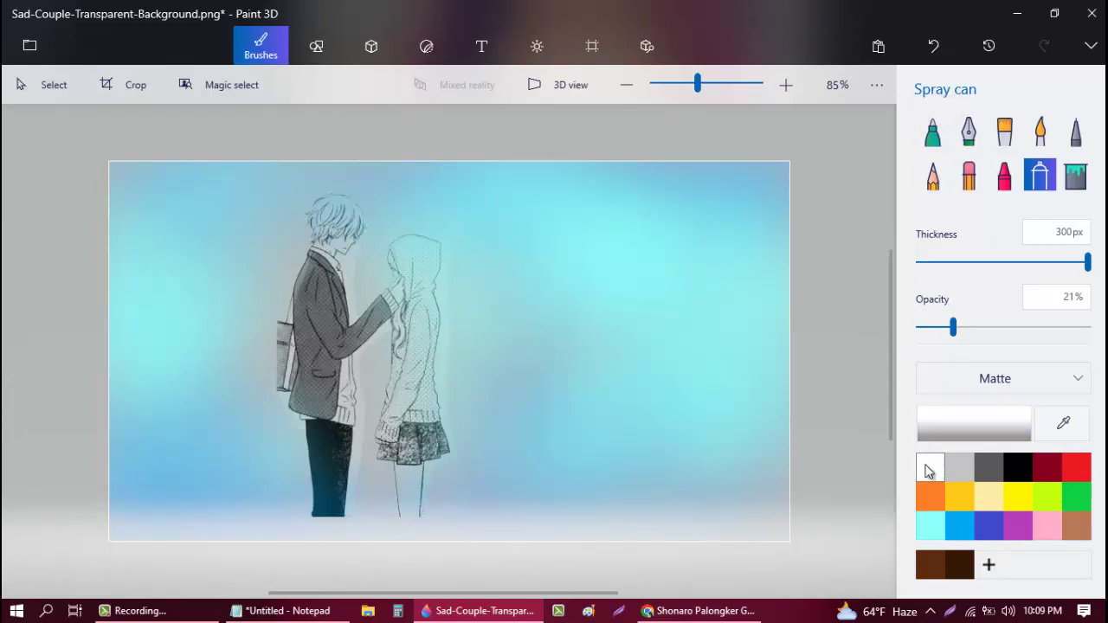
{"action": "left_click_drag", "start_coordinate": [952, 327], "coordinate": [934, 327]}
{"action": "mouse_move", "coordinate": [683, 508]}
{"action": "left_mouse_down"}
{"action": "mouse_move", "coordinate": [581, 410]}
{"action": "mouse_move", "coordinate": [514, 433]}
{"action": "mouse_move", "coordinate": [824, 505]}
{"action": "mouse_move", "coordinate": [570, 436]}
{"action": "mouse_move", "coordinate": [722, 519]}
{"action": "mouse_move", "coordinate": [497, 517]}
{"action": "mouse_move", "coordinate": [107, 438]}
{"action": "mouse_move", "coordinate": [249, 315]}
{"action": "mouse_move", "coordinate": [182, 537]}
{"action": "mouse_move", "coordinate": [334, 533]}
{"action": "mouse_move", "coordinate": [228, 505]}
{"action": "mouse_move", "coordinate": [260, 515]}
{"action": "left_mouse_up"}
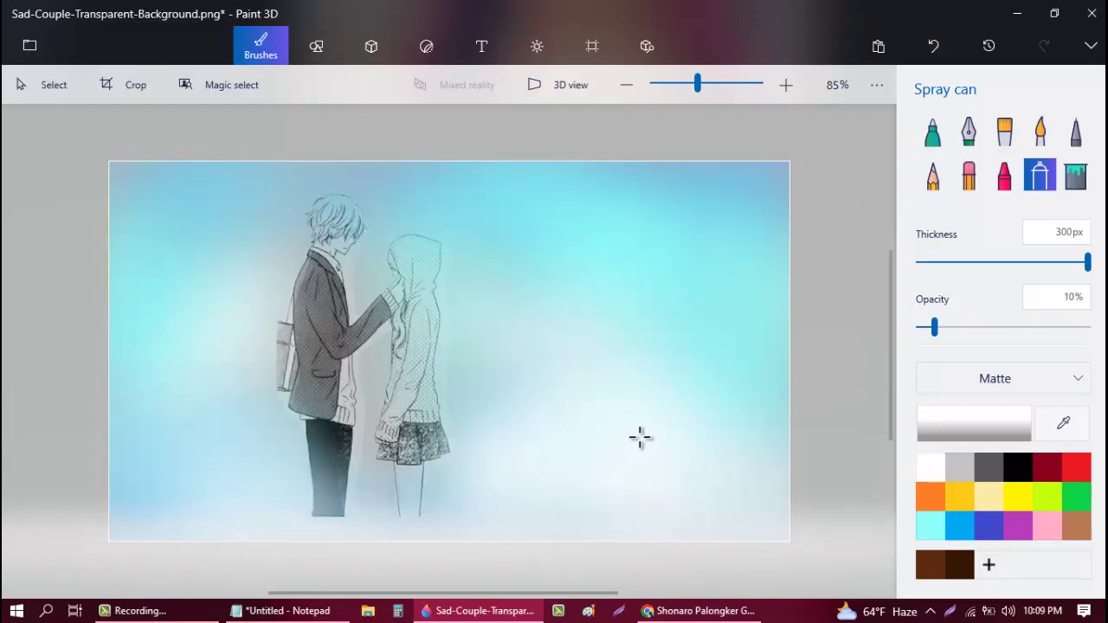
- Colour the girl's hood and hoodie body light pink with the 5 px Marker, leaving the sleeve uncoloured
{"action": "left_click", "coordinate": [932, 131]}
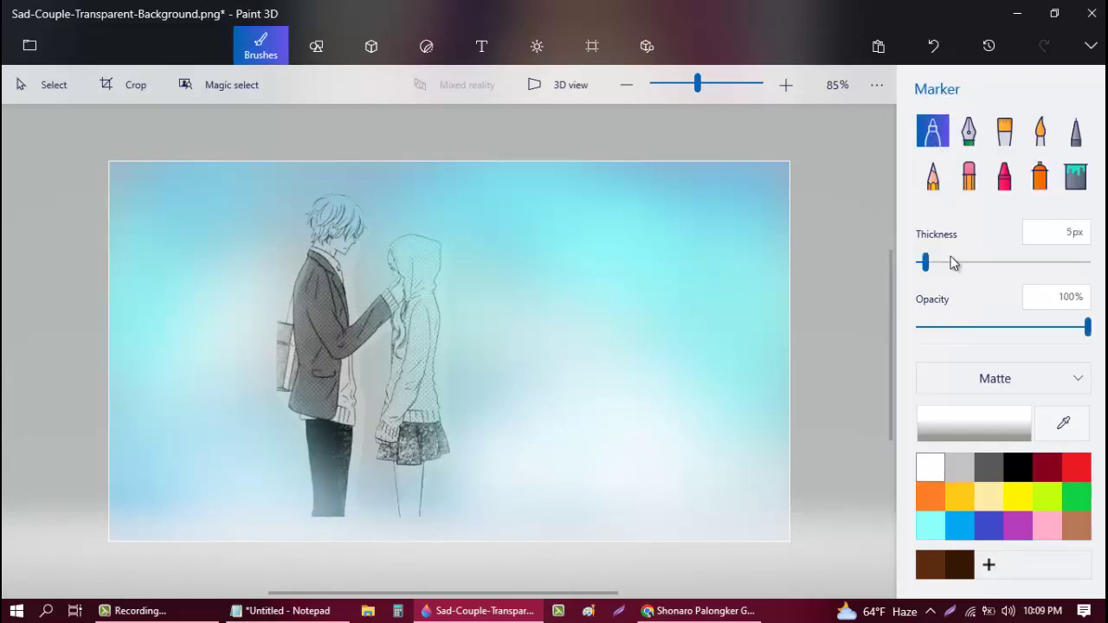
{"action": "left_click", "coordinate": [1048, 526]}
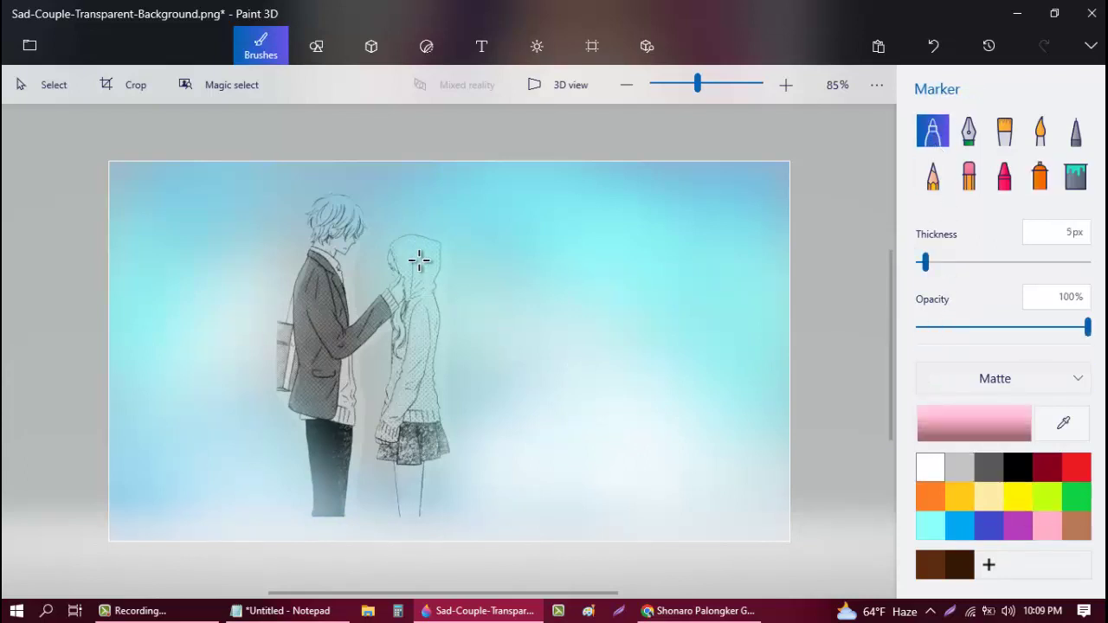
{"action": "mouse_move", "coordinate": [420, 258]}
{"action": "left_mouse_down"}
{"action": "mouse_move", "coordinate": [415, 279]}
{"action": "mouse_move", "coordinate": [399, 251]}
{"action": "left_mouse_up"}
{"action": "mouse_move", "coordinate": [431, 245]}
{"action": "left_mouse_down"}
{"action": "mouse_move", "coordinate": [430, 289]}
{"action": "mouse_move", "coordinate": [435, 254]}
{"action": "mouse_move", "coordinate": [425, 285]}
{"action": "mouse_move", "coordinate": [396, 247]}
{"action": "mouse_move", "coordinate": [417, 305]}
{"action": "mouse_move", "coordinate": [420, 279]}
{"action": "mouse_move", "coordinate": [431, 302]}
{"action": "mouse_move", "coordinate": [432, 279]}
{"action": "mouse_move", "coordinate": [436, 328]}
{"action": "mouse_move", "coordinate": [431, 318]}
{"action": "mouse_move", "coordinate": [417, 408]}
{"action": "mouse_move", "coordinate": [435, 376]}
{"action": "mouse_move", "coordinate": [435, 412]}
{"action": "mouse_move", "coordinate": [416, 408]}
{"action": "mouse_move", "coordinate": [434, 415]}
{"action": "mouse_move", "coordinate": [412, 303]}
{"action": "mouse_move", "coordinate": [387, 407]}
{"action": "mouse_move", "coordinate": [395, 385]}
{"action": "mouse_move", "coordinate": [427, 412]}
{"action": "left_mouse_up"}
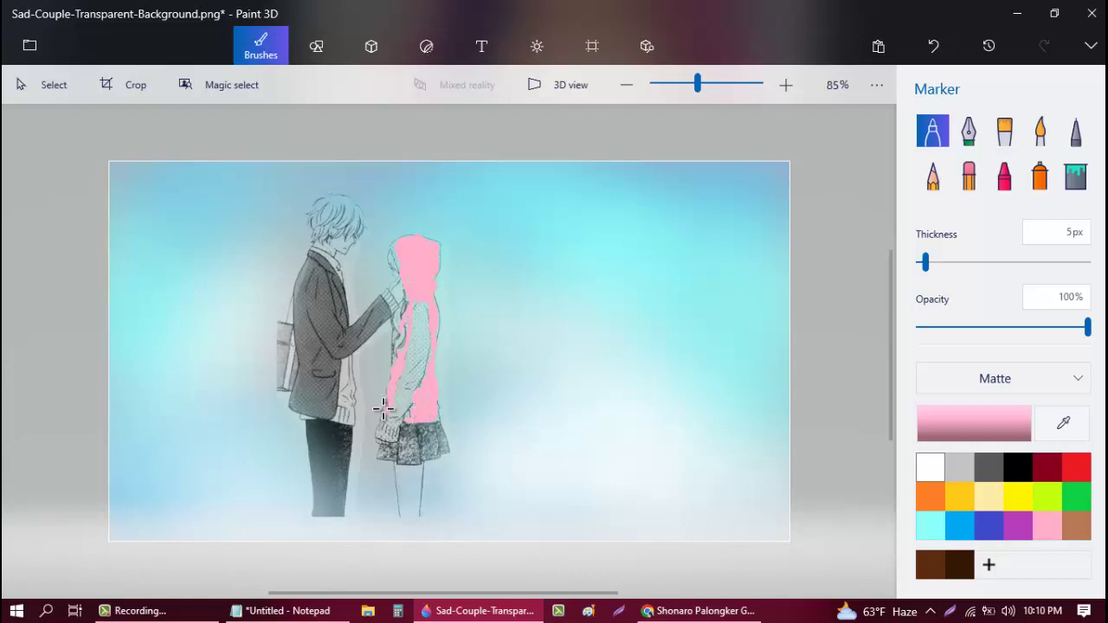
{"action": "mouse_move", "coordinate": [382, 409]}
{"action": "left_mouse_down"}
{"action": "mouse_move", "coordinate": [395, 357]}
{"action": "mouse_move", "coordinate": [426, 380]}
{"action": "left_mouse_up"}
- Colour the girl's hair along the hood and down her chest dark brown
{"action": "left_click", "coordinate": [959, 565]}
{"action": "left_click_drag", "start_coordinate": [395, 257], "coordinate": [403, 313]}
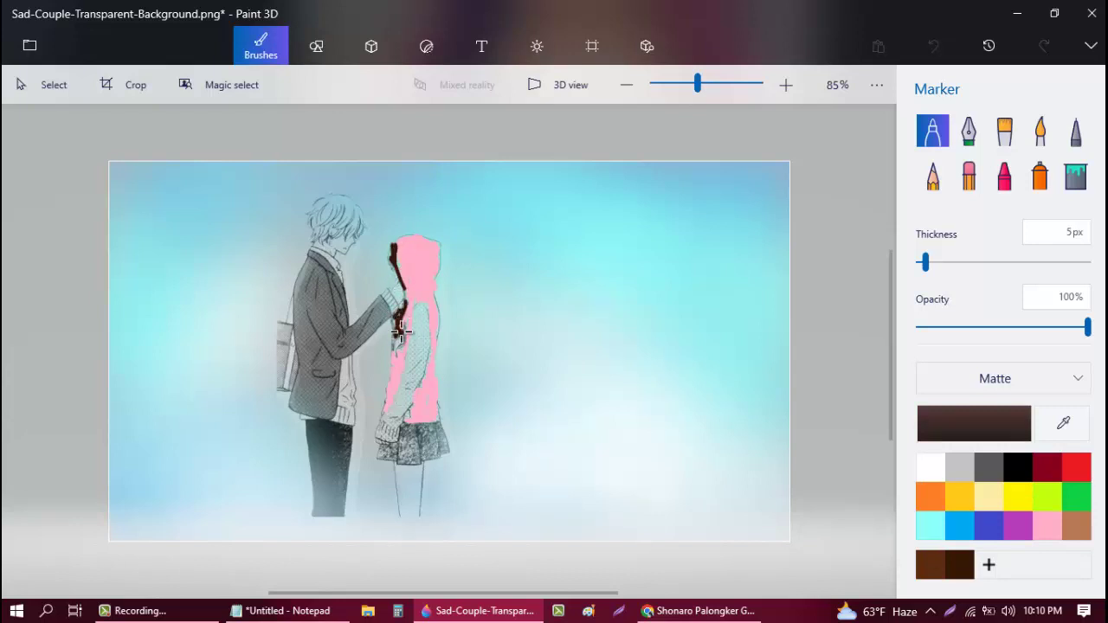
{"action": "left_click_drag", "start_coordinate": [394, 349], "coordinate": [398, 327]}
{"action": "mouse_move", "coordinate": [390, 251]}
{"action": "left_mouse_down"}
{"action": "mouse_move", "coordinate": [429, 292]}
{"action": "mouse_move", "coordinate": [390, 240]}
{"action": "left_mouse_up"}
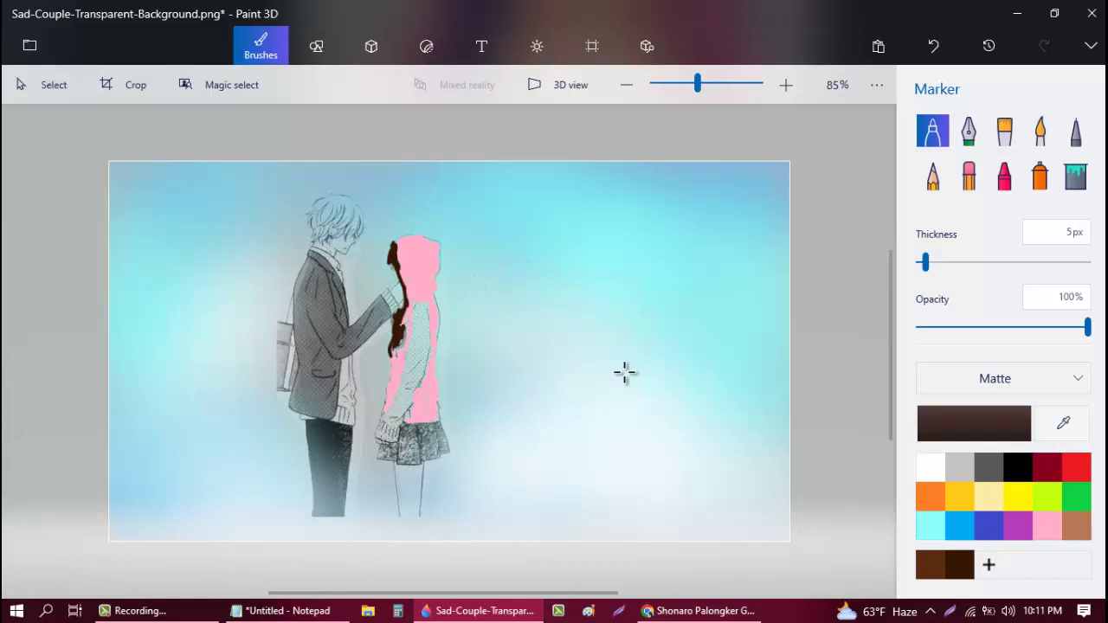
- Fill the girl's sleeve with pale cream from shoulder to cuff
{"action": "left_click", "coordinate": [990, 495]}
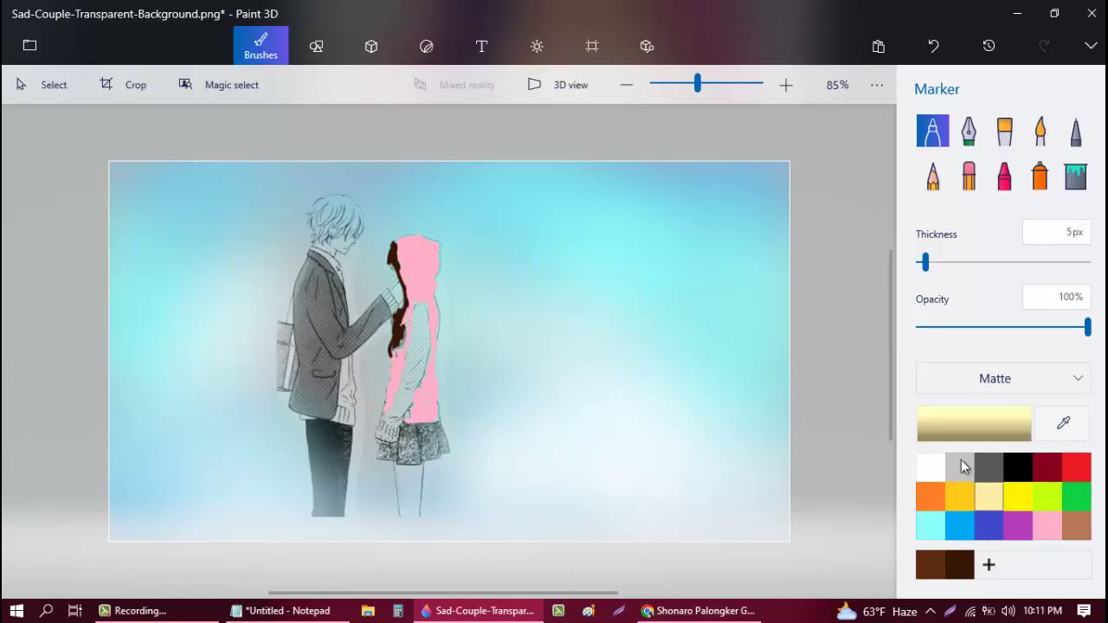
{"action": "mouse_move", "coordinate": [417, 318]}
{"action": "left_mouse_down"}
{"action": "mouse_move", "coordinate": [415, 348]}
{"action": "mouse_move", "coordinate": [419, 301]}
{"action": "mouse_move", "coordinate": [428, 310]}
{"action": "mouse_move", "coordinate": [415, 298]}
{"action": "mouse_move", "coordinate": [429, 328]}
{"action": "mouse_move", "coordinate": [422, 370]}
{"action": "mouse_move", "coordinate": [421, 339]}
{"action": "mouse_move", "coordinate": [407, 373]}
{"action": "mouse_move", "coordinate": [416, 336]}
{"action": "mouse_move", "coordinate": [403, 405]}
{"action": "mouse_move", "coordinate": [398, 390]}
{"action": "mouse_move", "coordinate": [391, 422]}
{"action": "left_mouse_up"}
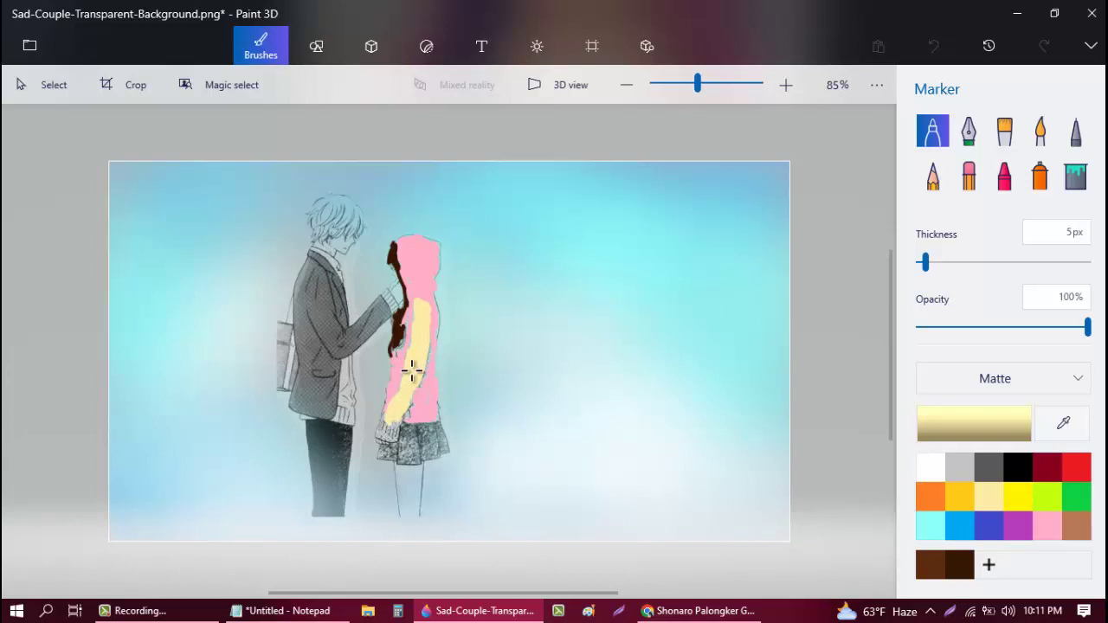
{"action": "left_click_drag", "start_coordinate": [412, 370], "coordinate": [391, 421]}
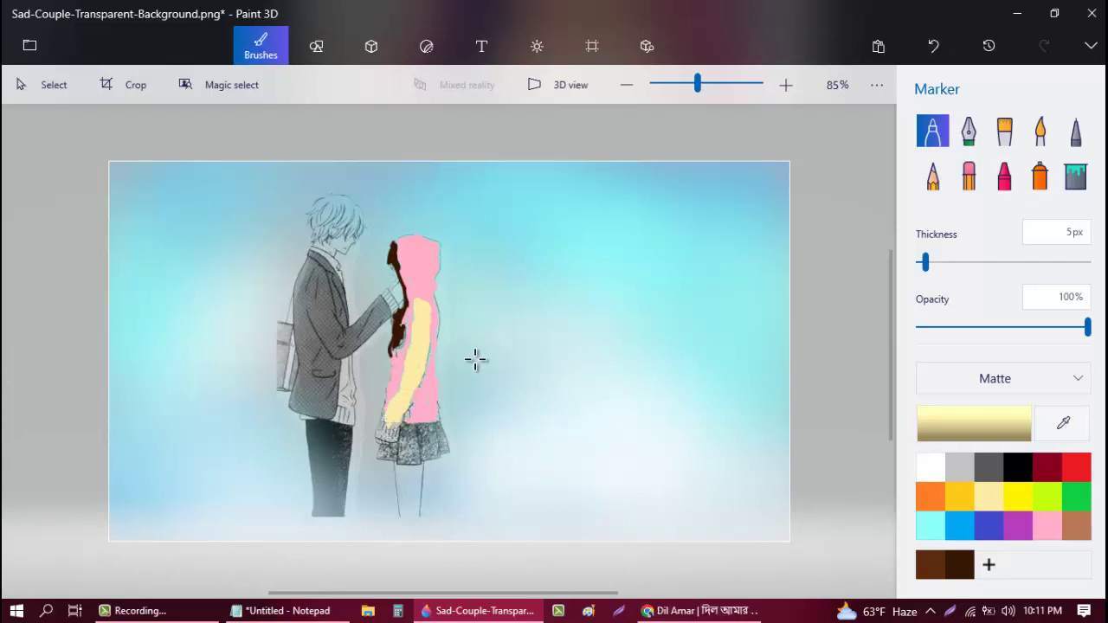
- Tint the girl's legs pale cream with the Marker at 14 px thickness and 24% opacity
{"action": "left_click", "coordinate": [959, 328]}
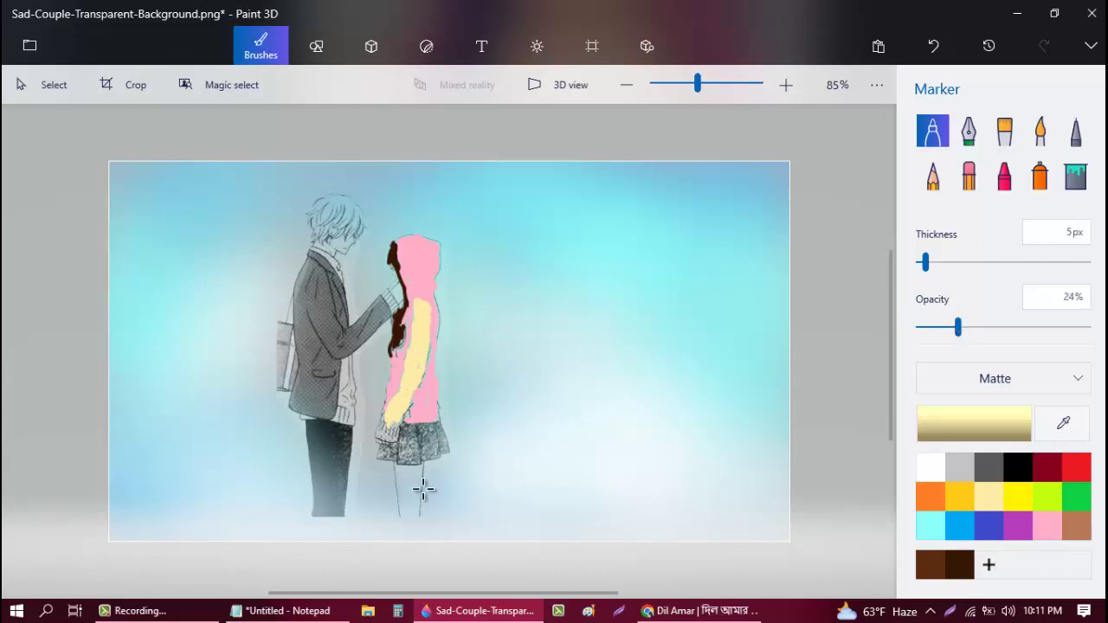
{"action": "left_click", "coordinate": [941, 262]}
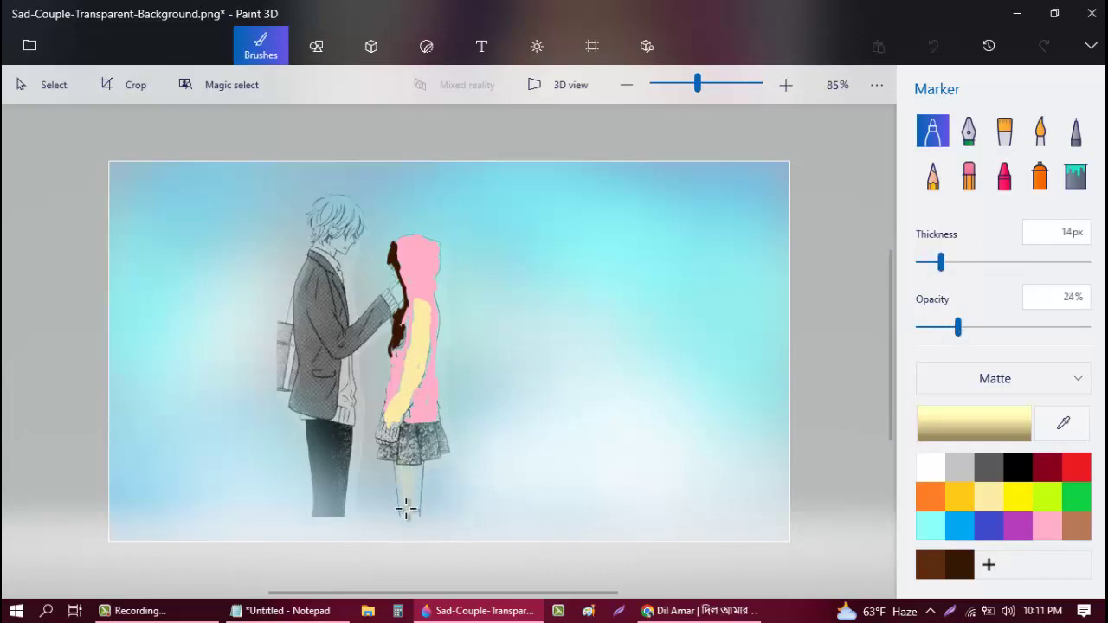
{"action": "mouse_move", "coordinate": [405, 509]}
{"action": "left_mouse_down"}
{"action": "mouse_move", "coordinate": [412, 471]}
{"action": "mouse_move", "coordinate": [410, 511]}
{"action": "mouse_move", "coordinate": [408, 489]}
{"action": "left_mouse_up"}
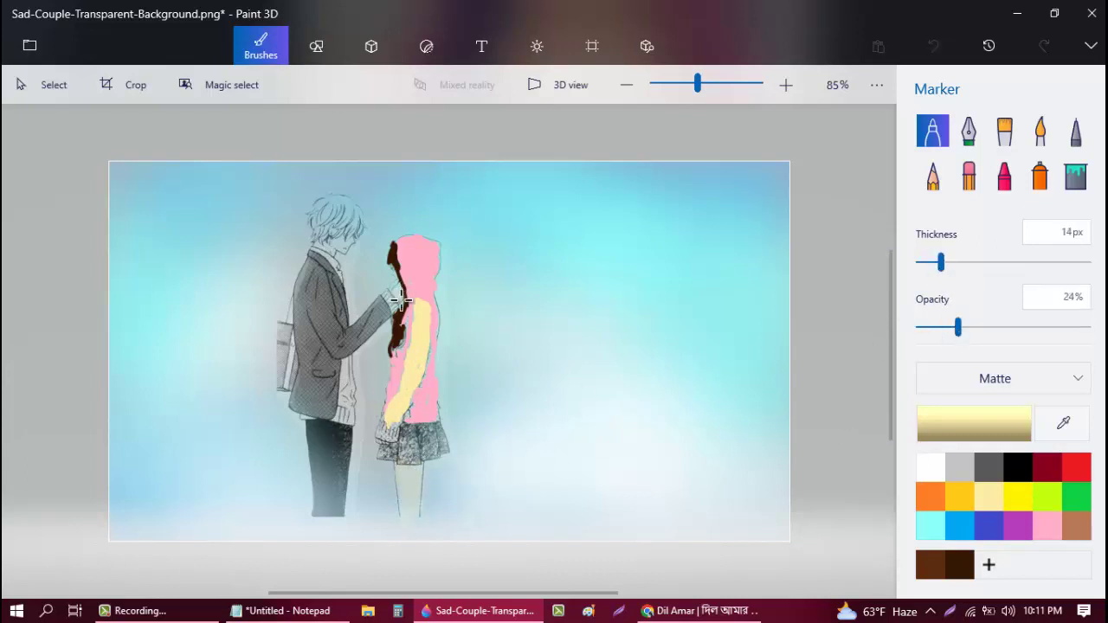
- Deepen the cream on the girl's legs and colour the boy's hand and face at 34% opacity
{"action": "left_click_drag", "start_coordinate": [958, 327], "coordinate": [975, 327]}
{"action": "left_click_drag", "start_coordinate": [399, 474], "coordinate": [415, 494]}
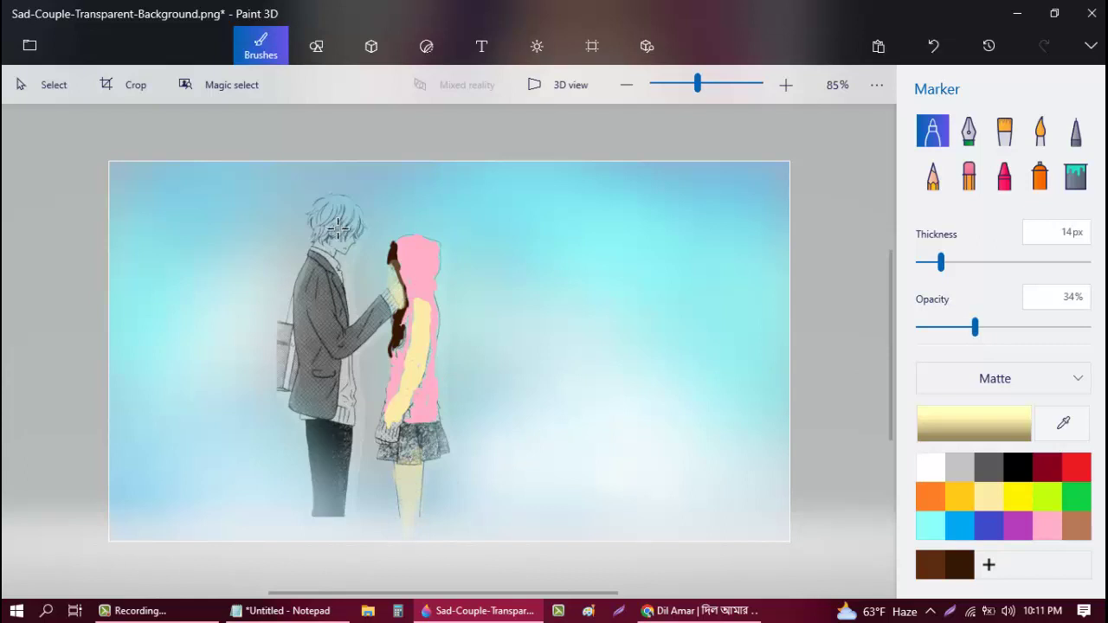
{"action": "left_click_drag", "start_coordinate": [338, 227], "coordinate": [346, 245]}
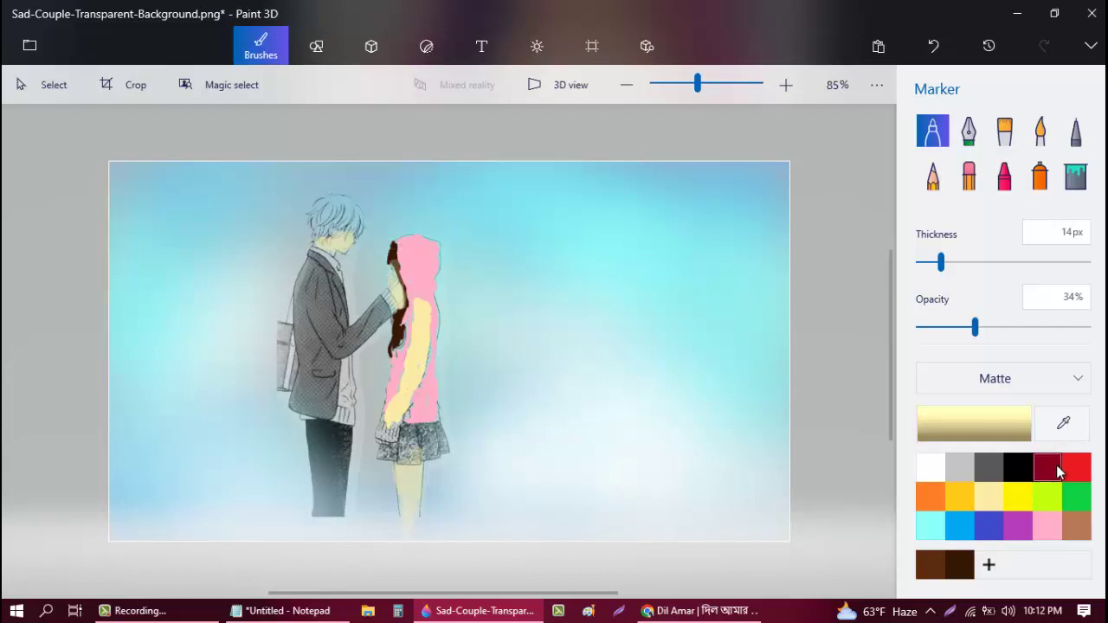
- Shade the boy's hair black with the 14 px Marker at 34% opacity, undoing a stray stroke
{"action": "left_click", "coordinate": [1022, 468]}
{"action": "mouse_move", "coordinate": [334, 220]}
{"action": "left_mouse_down"}
{"action": "mouse_move", "coordinate": [321, 228]}
{"action": "mouse_move", "coordinate": [319, 251]}
{"action": "mouse_move", "coordinate": [333, 210]}
{"action": "mouse_move", "coordinate": [347, 222]}
{"action": "mouse_move", "coordinate": [339, 213]}
{"action": "mouse_move", "coordinate": [330, 229]}
{"action": "mouse_move", "coordinate": [324, 214]}
{"action": "mouse_move", "coordinate": [317, 224]}
{"action": "mouse_move", "coordinate": [345, 217]}
{"action": "left_mouse_up"}
{"action": "key", "text": "ctrl+z"}
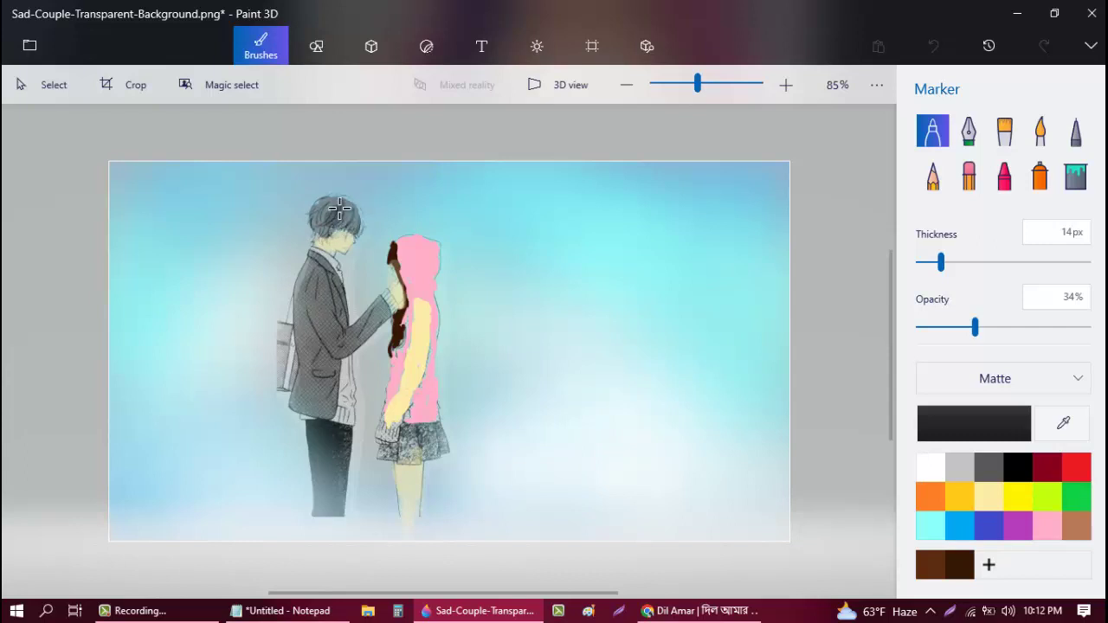
{"action": "mouse_move", "coordinate": [320, 219]}
{"action": "left_mouse_down"}
{"action": "mouse_move", "coordinate": [363, 206]}
{"action": "mouse_move", "coordinate": [342, 199]}
{"action": "mouse_move", "coordinate": [360, 226]}
{"action": "mouse_move", "coordinate": [339, 200]}
{"action": "mouse_move", "coordinate": [338, 235]}
{"action": "left_mouse_up"}
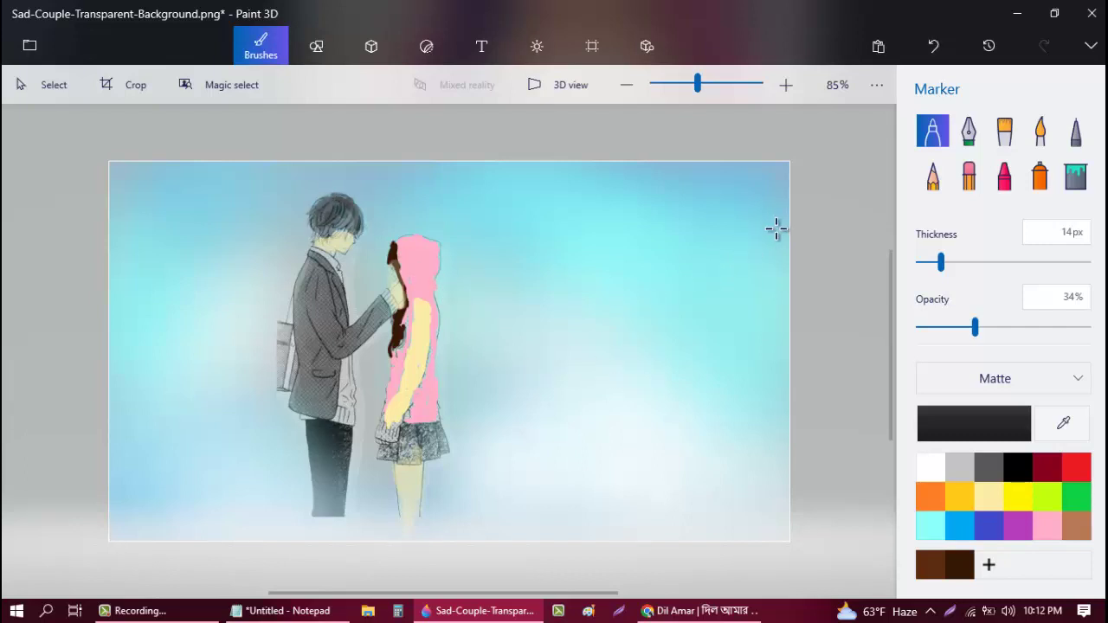
- Dab white snowy texture across the sky with the Crayon at 54 px thickness and 17% opacity
{"action": "left_click", "coordinate": [1005, 176]}
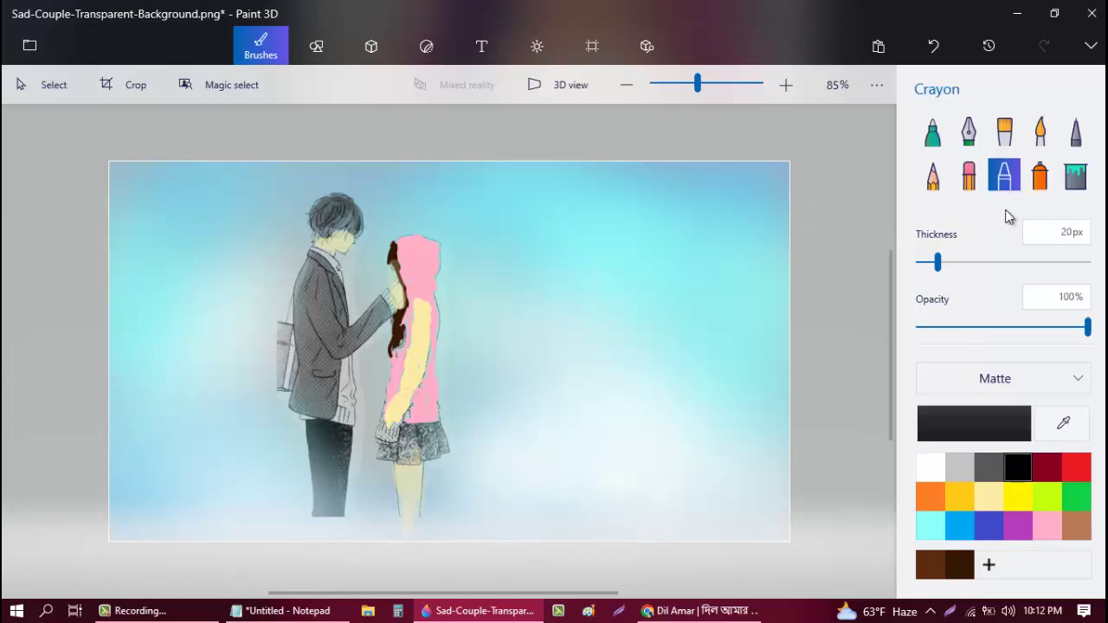
{"action": "left_click_drag", "start_coordinate": [937, 262], "coordinate": [1004, 277]}
{"action": "left_click", "coordinate": [938, 460]}
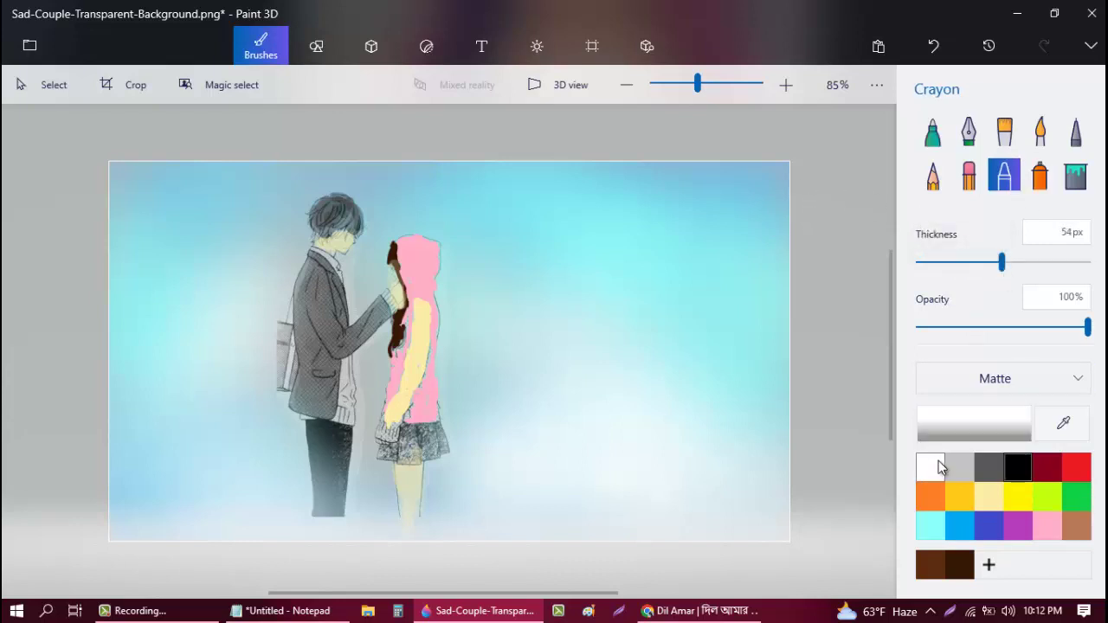
{"action": "left_click_drag", "start_coordinate": [979, 329], "coordinate": [948, 336]}
{"action": "mouse_move", "coordinate": [702, 175]}
{"action": "left_mouse_down"}
{"action": "mouse_move", "coordinate": [692, 148]}
{"action": "mouse_move", "coordinate": [719, 186]}
{"action": "mouse_move", "coordinate": [794, 202]}
{"action": "mouse_move", "coordinate": [750, 245]}
{"action": "mouse_move", "coordinate": [609, 163]}
{"action": "mouse_move", "coordinate": [668, 222]}
{"action": "mouse_move", "coordinate": [567, 283]}
{"action": "left_mouse_up"}
{"action": "mouse_move", "coordinate": [198, 221]}
{"action": "left_mouse_down"}
{"action": "mouse_move", "coordinate": [258, 209]}
{"action": "mouse_move", "coordinate": [206, 173]}
{"action": "mouse_move", "coordinate": [146, 161]}
{"action": "mouse_move", "coordinate": [270, 229]}
{"action": "mouse_move", "coordinate": [312, 170]}
{"action": "mouse_move", "coordinate": [397, 177]}
{"action": "mouse_move", "coordinate": [462, 207]}
{"action": "mouse_move", "coordinate": [547, 173]}
{"action": "mouse_move", "coordinate": [445, 216]}
{"action": "left_mouse_up"}
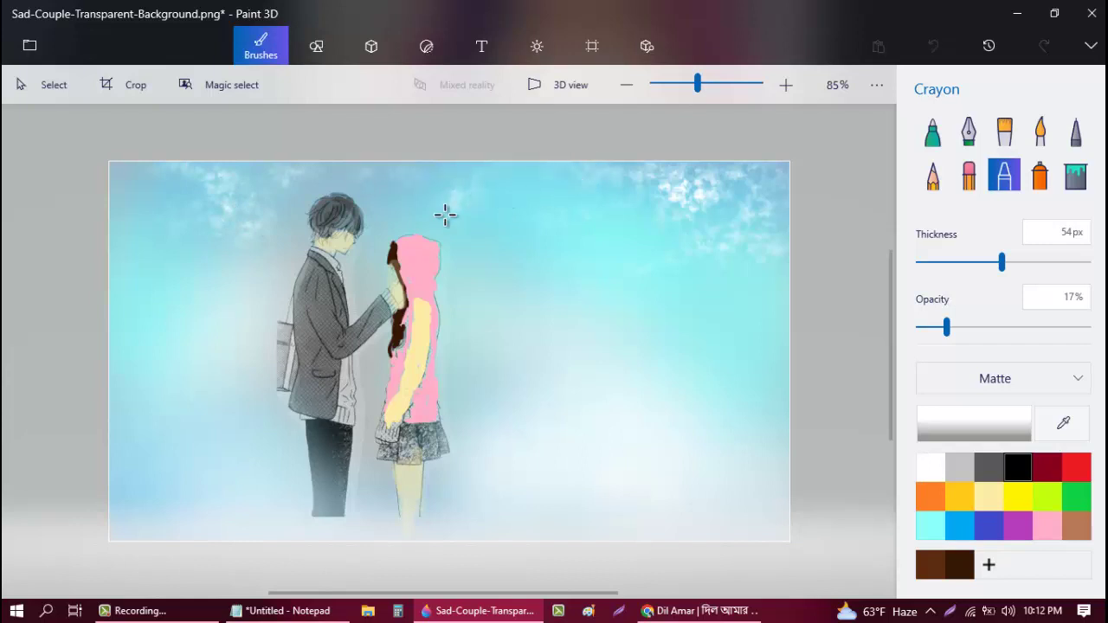
{"action": "mouse_move", "coordinate": [208, 337]}
{"action": "left_mouse_down"}
{"action": "mouse_move", "coordinate": [173, 193]}
{"action": "mouse_move", "coordinate": [129, 142]}
{"action": "mouse_move", "coordinate": [246, 249]}
{"action": "left_mouse_up"}
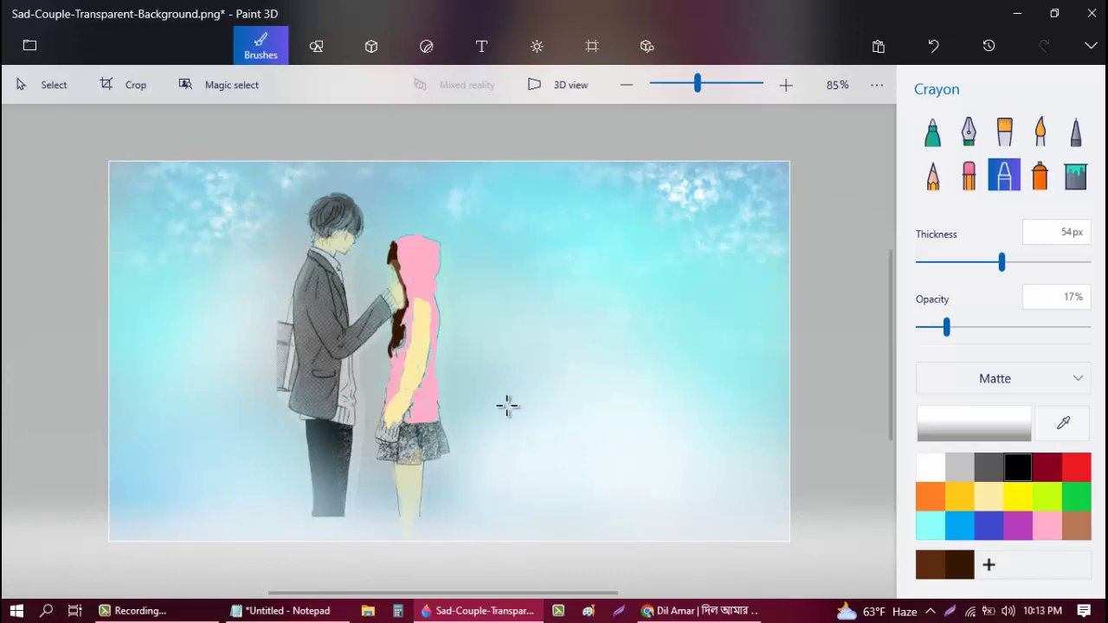
{"action": "mouse_move", "coordinate": [476, 250]}
{"action": "left_mouse_down"}
{"action": "mouse_move", "coordinate": [718, 250]}
{"action": "mouse_move", "coordinate": [754, 291]}
{"action": "left_mouse_up"}
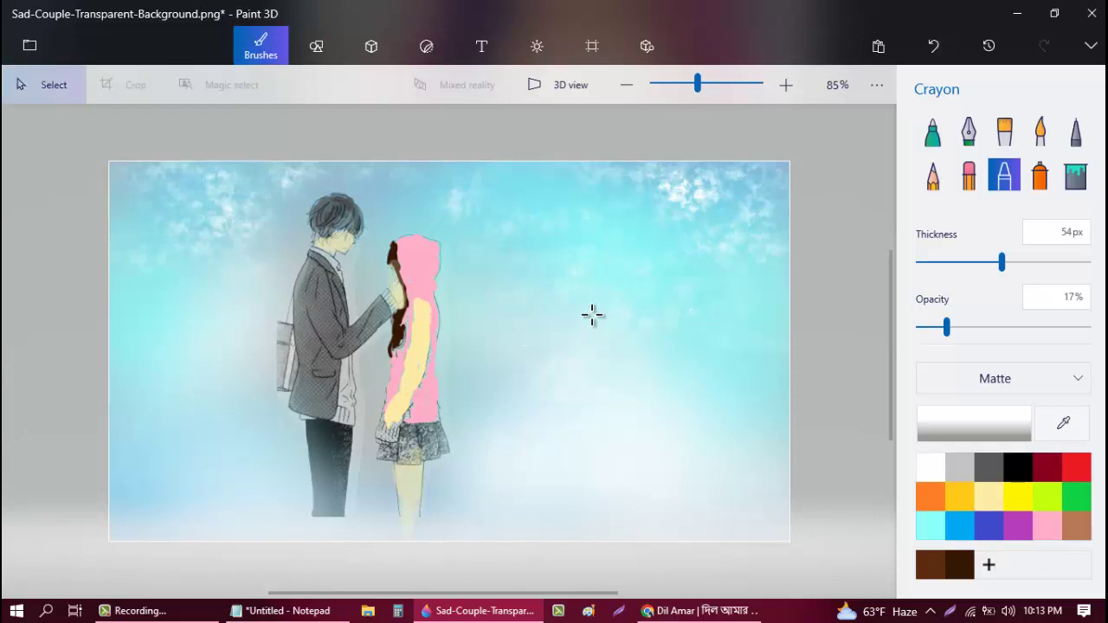
- Draw a solid black tree trunk with a curved main branch along the picture's right edge using the 14 px Marker at 100% opacity
{"action": "left_click", "coordinate": [932, 131]}
{"action": "left_click_drag", "start_coordinate": [977, 327], "coordinate": [1099, 349]}
{"action": "left_click", "coordinate": [1018, 466]}
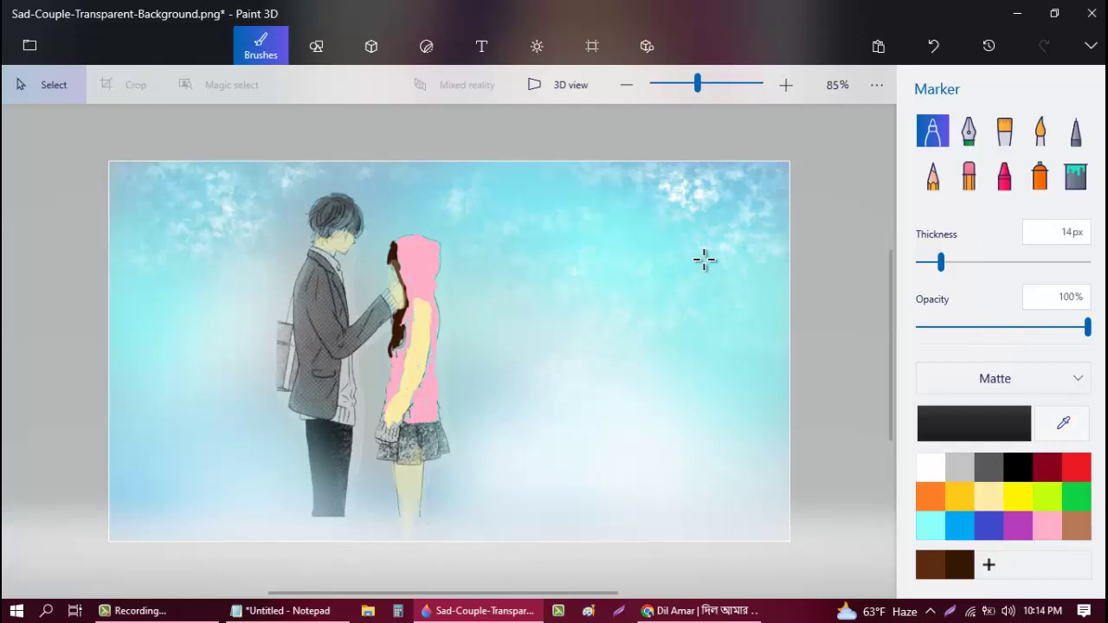
{"action": "mouse_move", "coordinate": [703, 258]}
{"action": "left_mouse_down"}
{"action": "mouse_move", "coordinate": [759, 393]}
{"action": "mouse_move", "coordinate": [750, 542]}
{"action": "mouse_move", "coordinate": [760, 488]}
{"action": "mouse_move", "coordinate": [758, 523]}
{"action": "mouse_move", "coordinate": [767, 510]}
{"action": "mouse_move", "coordinate": [784, 548]}
{"action": "mouse_move", "coordinate": [767, 526]}
{"action": "mouse_move", "coordinate": [780, 512]}
{"action": "mouse_move", "coordinate": [782, 554]}
{"action": "left_mouse_up"}
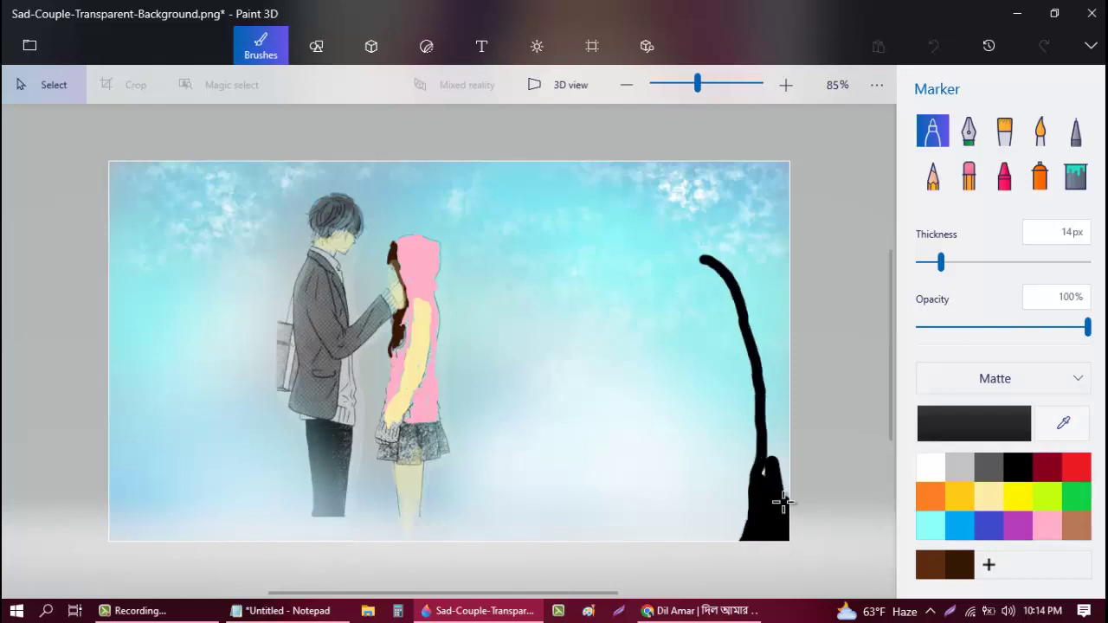
{"action": "mouse_move", "coordinate": [781, 502]}
{"action": "left_mouse_down"}
{"action": "mouse_move", "coordinate": [769, 451]}
{"action": "mouse_move", "coordinate": [766, 485]}
{"action": "mouse_move", "coordinate": [765, 417]}
{"action": "mouse_move", "coordinate": [774, 437]}
{"action": "mouse_move", "coordinate": [763, 371]}
{"action": "mouse_move", "coordinate": [764, 358]}
{"action": "mouse_move", "coordinate": [782, 494]}
{"action": "mouse_move", "coordinate": [774, 348]}
{"action": "mouse_move", "coordinate": [777, 470]}
{"action": "mouse_move", "coordinate": [800, 434]}
{"action": "mouse_move", "coordinate": [783, 417]}
{"action": "mouse_move", "coordinate": [788, 438]}
{"action": "mouse_move", "coordinate": [779, 332]}
{"action": "mouse_move", "coordinate": [792, 187]}
{"action": "mouse_move", "coordinate": [779, 282]}
{"action": "mouse_move", "coordinate": [788, 224]}
{"action": "mouse_move", "coordinate": [788, 348]}
{"action": "mouse_move", "coordinate": [755, 344]}
{"action": "left_mouse_up"}
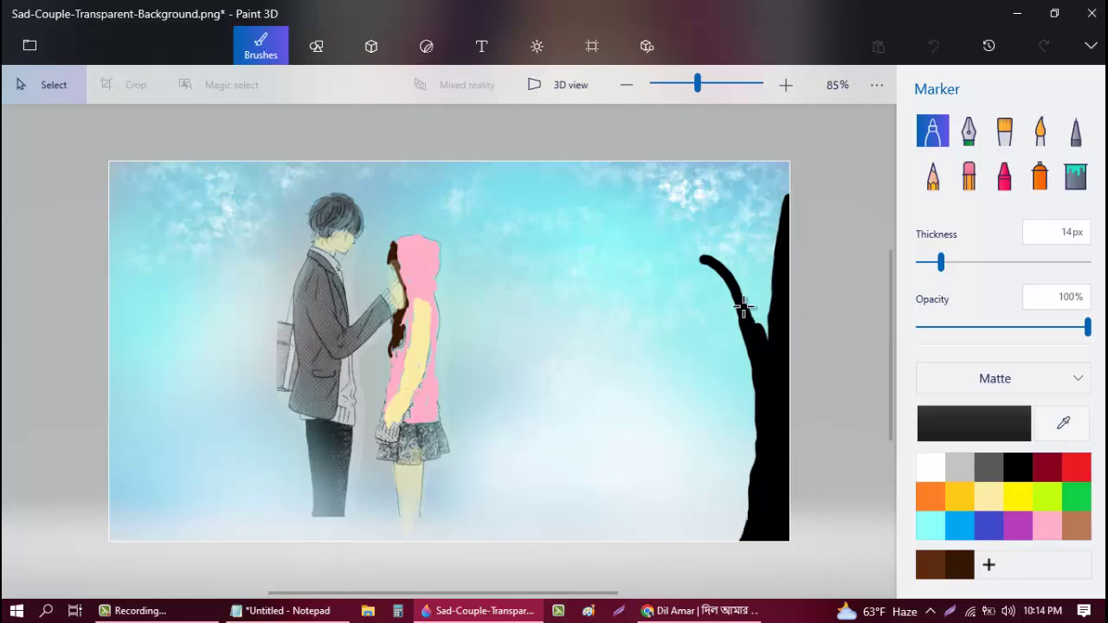
{"action": "left_click_drag", "start_coordinate": [739, 289], "coordinate": [768, 297]}
- Add black branches rising from the tree's upper trunk to the picture's top edge with an 8 px Marker
{"action": "left_click_drag", "start_coordinate": [941, 262], "coordinate": [930, 263]}
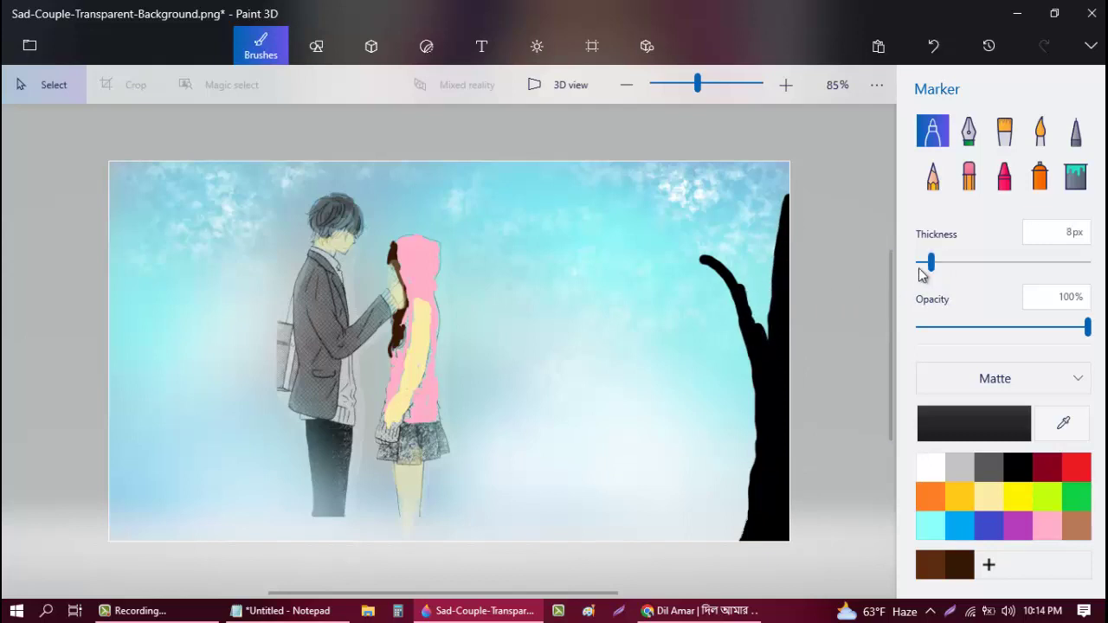
{"action": "mouse_move", "coordinate": [717, 256]}
{"action": "left_mouse_down"}
{"action": "mouse_move", "coordinate": [628, 222]}
{"action": "mouse_move", "coordinate": [732, 273]}
{"action": "mouse_move", "coordinate": [738, 291]}
{"action": "mouse_move", "coordinate": [742, 230]}
{"action": "mouse_move", "coordinate": [713, 153]}
{"action": "left_mouse_up"}
{"action": "left_click_drag", "start_coordinate": [736, 240], "coordinate": [804, 161]}
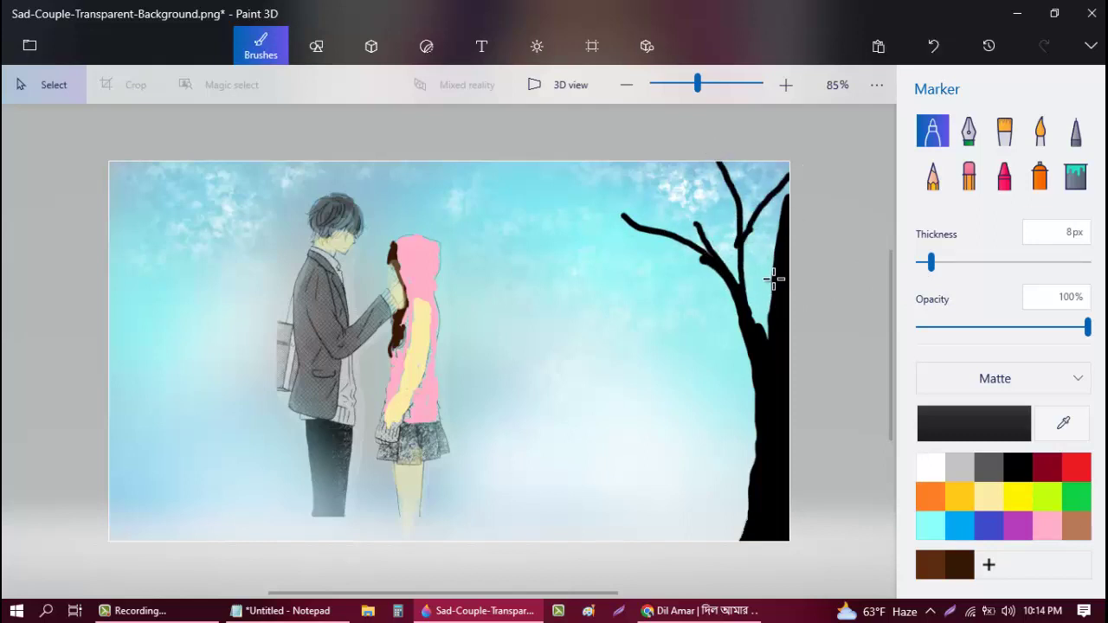
{"action": "mouse_move", "coordinate": [748, 232]}
{"action": "left_mouse_down"}
{"action": "mouse_move", "coordinate": [698, 173]}
{"action": "mouse_move", "coordinate": [666, 162]}
{"action": "left_mouse_up"}
{"action": "mouse_move", "coordinate": [774, 248]}
{"action": "left_mouse_down"}
{"action": "mouse_move", "coordinate": [742, 222]}
{"action": "mouse_move", "coordinate": [750, 211]}
{"action": "mouse_move", "coordinate": [727, 152]}
{"action": "left_mouse_up"}
{"action": "mouse_move", "coordinate": [738, 214]}
{"action": "left_mouse_down"}
{"action": "mouse_move", "coordinate": [741, 313]}
{"action": "mouse_move", "coordinate": [745, 277]}
{"action": "left_mouse_up"}
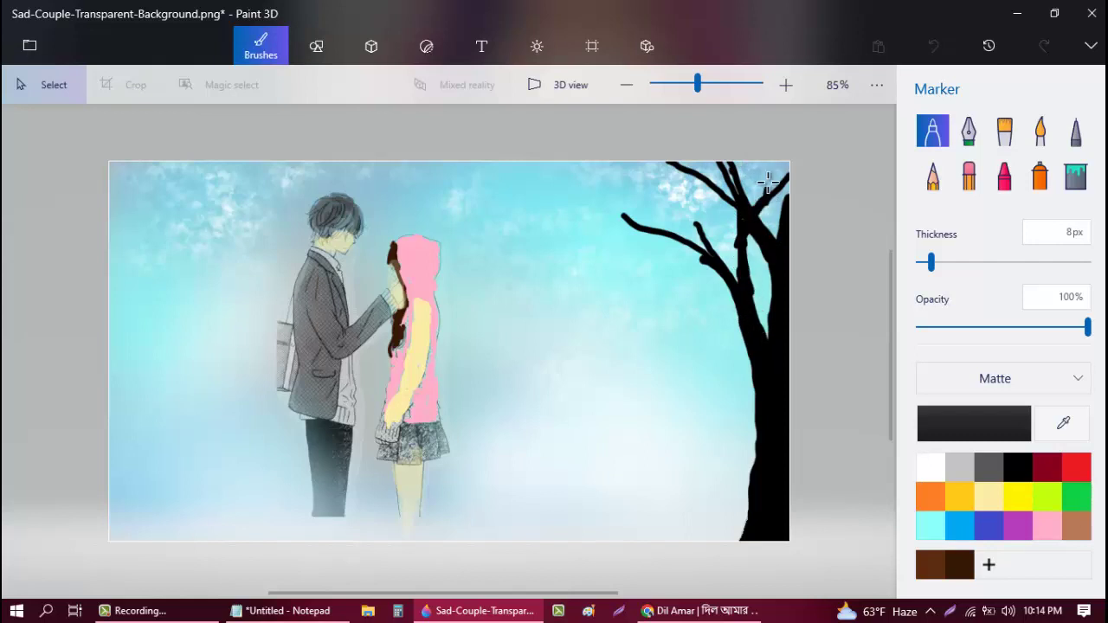
- Extend the tree with more branches reaching left, a short lower branch, and a flared root at its base
{"action": "left_click_drag", "start_coordinate": [767, 182], "coordinate": [771, 171]}
{"action": "mouse_move", "coordinate": [665, 158]}
{"action": "left_mouse_down"}
{"action": "mouse_move", "coordinate": [708, 251]}
{"action": "mouse_move", "coordinate": [638, 156]}
{"action": "mouse_move", "coordinate": [693, 226]}
{"action": "mouse_move", "coordinate": [584, 162]}
{"action": "mouse_move", "coordinate": [645, 227]}
{"action": "mouse_move", "coordinate": [696, 251]}
{"action": "left_mouse_up"}
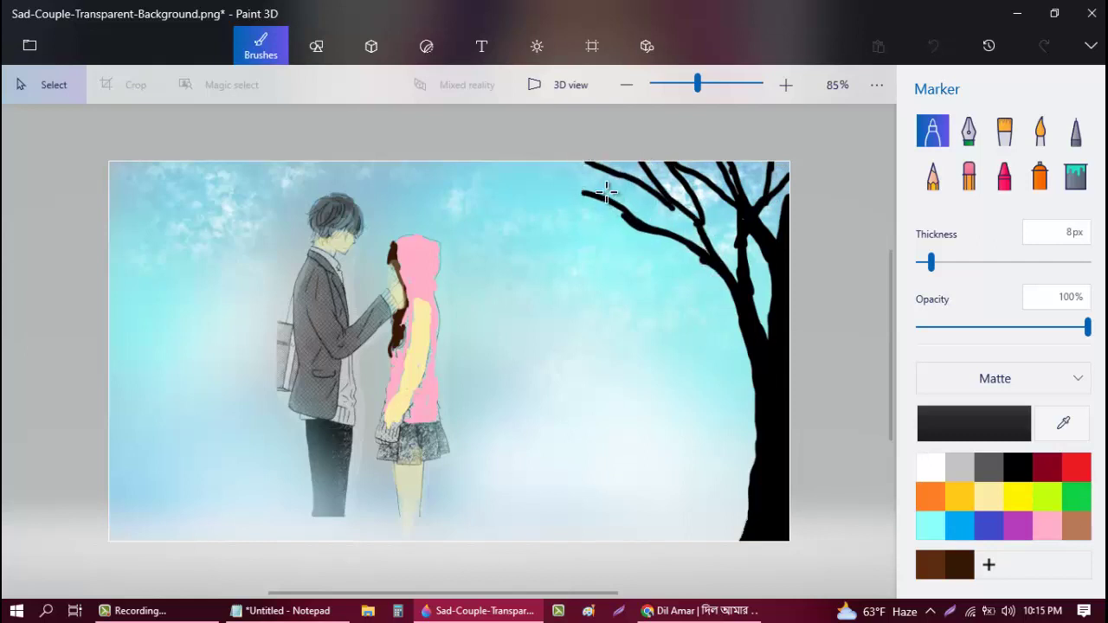
{"action": "left_click_drag", "start_coordinate": [541, 137], "coordinate": [620, 209]}
{"action": "left_click_drag", "start_coordinate": [520, 163], "coordinate": [656, 234]}
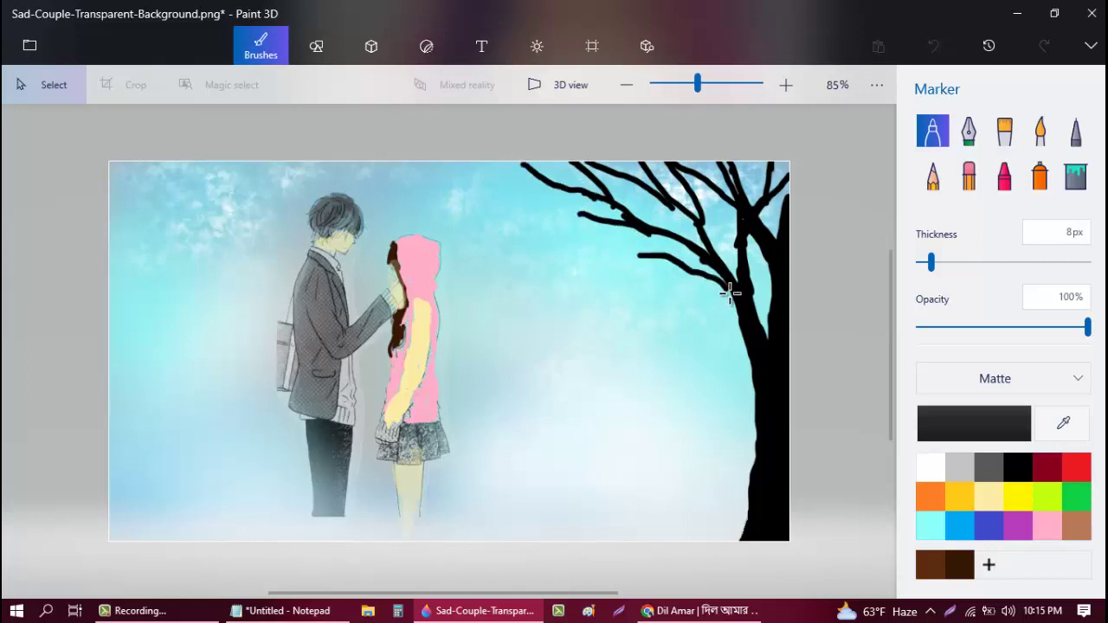
{"action": "mouse_move", "coordinate": [732, 284]}
{"action": "left_mouse_down"}
{"action": "mouse_move", "coordinate": [692, 277]}
{"action": "mouse_move", "coordinate": [609, 228]}
{"action": "left_mouse_up"}
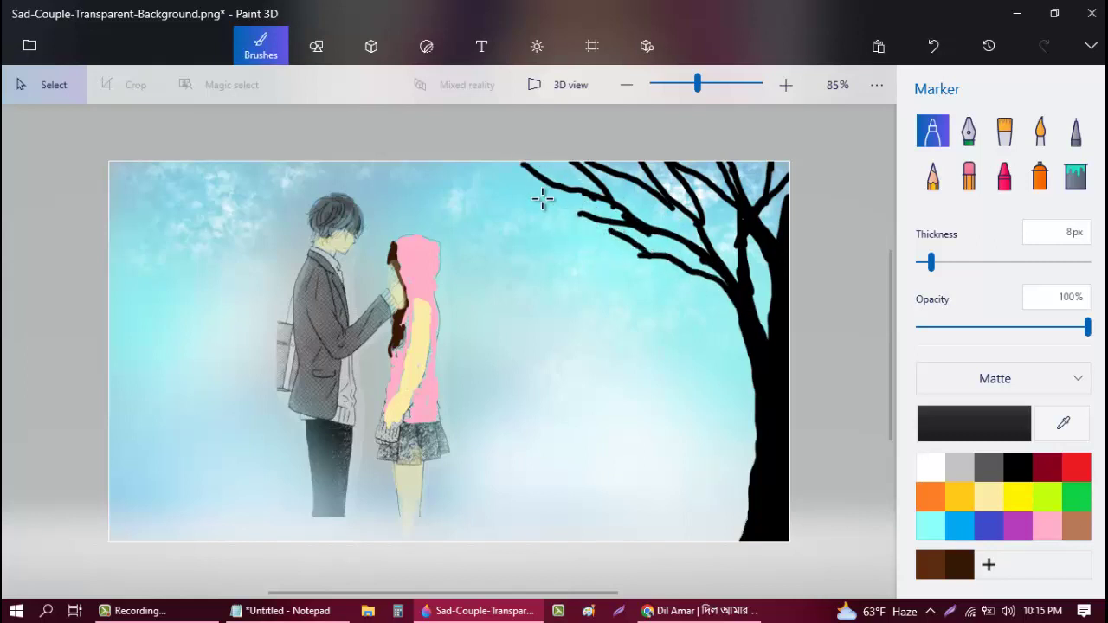
{"action": "left_click_drag", "start_coordinate": [542, 199], "coordinate": [597, 214]}
{"action": "mouse_move", "coordinate": [700, 337]}
{"action": "left_mouse_down"}
{"action": "mouse_move", "coordinate": [746, 402]}
{"action": "mouse_move", "coordinate": [760, 473]}
{"action": "mouse_move", "coordinate": [734, 528]}
{"action": "mouse_move", "coordinate": [683, 542]}
{"action": "left_mouse_up"}
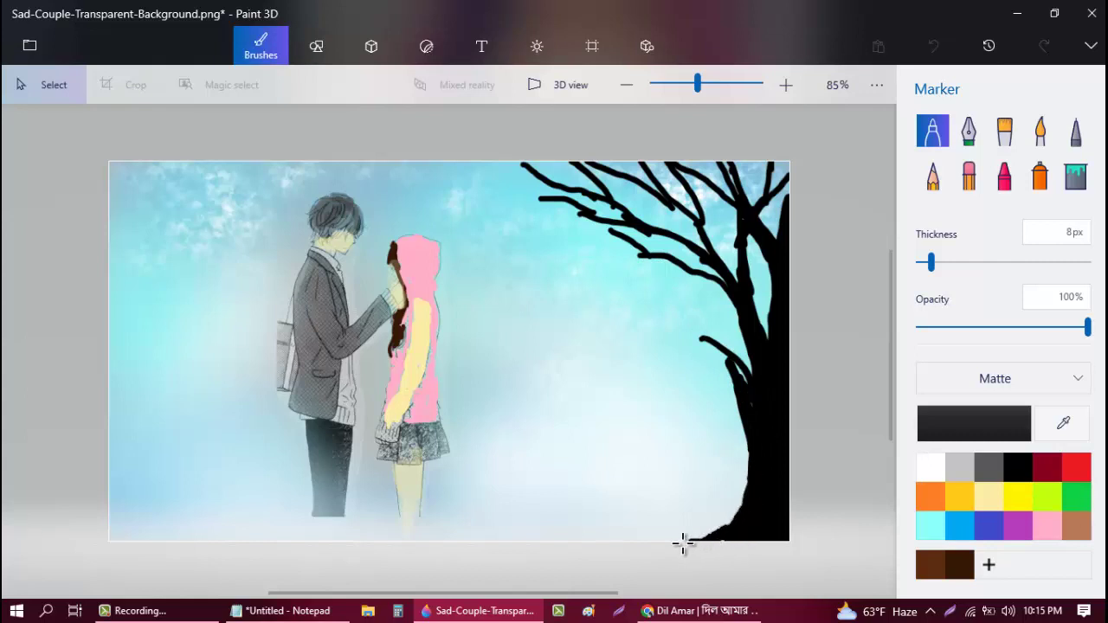
- Add more black 8 px Marker branches spreading left from the tree's middle and lower limbs, plus a short twig near the trunk
{"action": "mouse_move", "coordinate": [729, 365]}
{"action": "left_mouse_down"}
{"action": "mouse_move", "coordinate": [663, 307]}
{"action": "mouse_move", "coordinate": [693, 333]}
{"action": "mouse_move", "coordinate": [645, 260]}
{"action": "mouse_move", "coordinate": [658, 281]}
{"action": "mouse_move", "coordinate": [608, 243]}
{"action": "mouse_move", "coordinate": [617, 239]}
{"action": "left_mouse_up"}
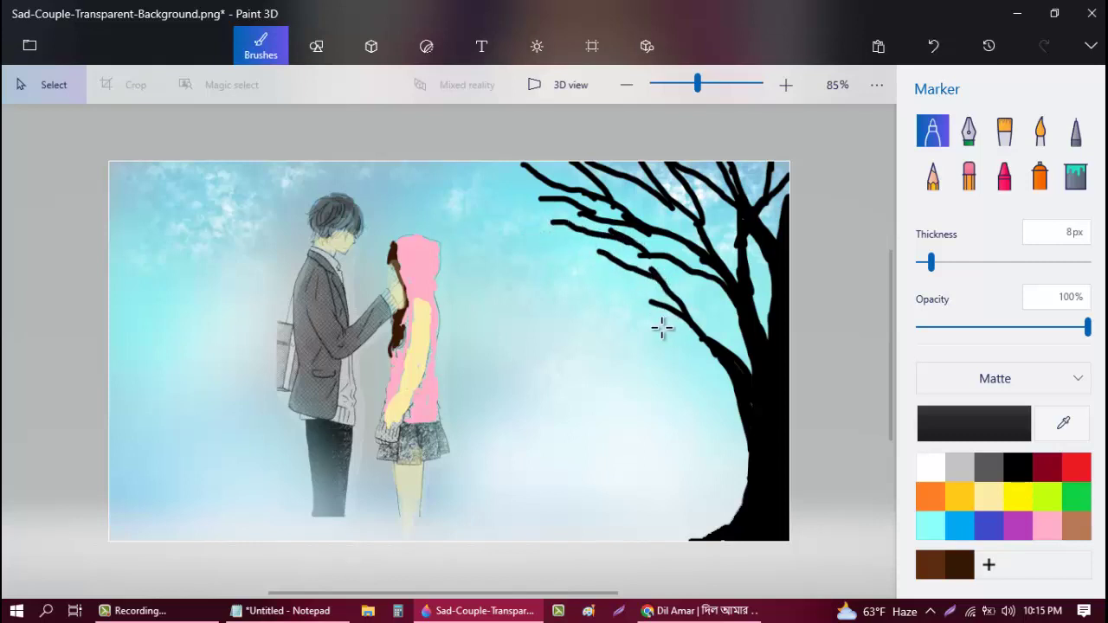
{"action": "left_click_drag", "start_coordinate": [608, 281], "coordinate": [645, 309]}
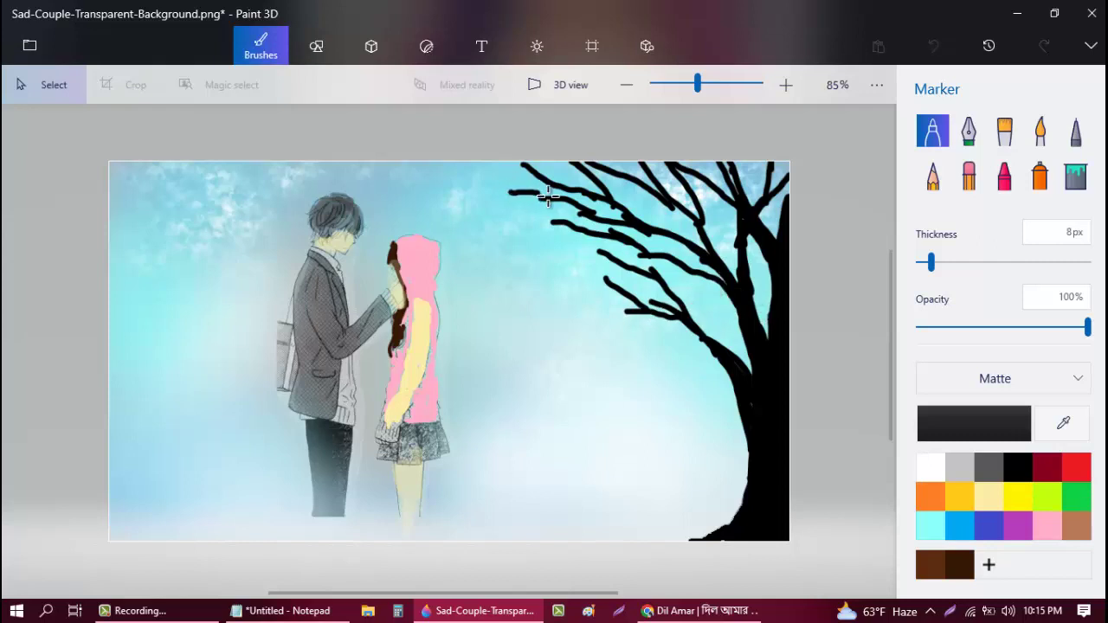
{"action": "mouse_move", "coordinate": [533, 256]}
{"action": "left_mouse_down"}
{"action": "mouse_move", "coordinate": [610, 290]}
{"action": "mouse_move", "coordinate": [499, 222]}
{"action": "left_mouse_up"}
{"action": "left_click_drag", "start_coordinate": [533, 351], "coordinate": [633, 315]}
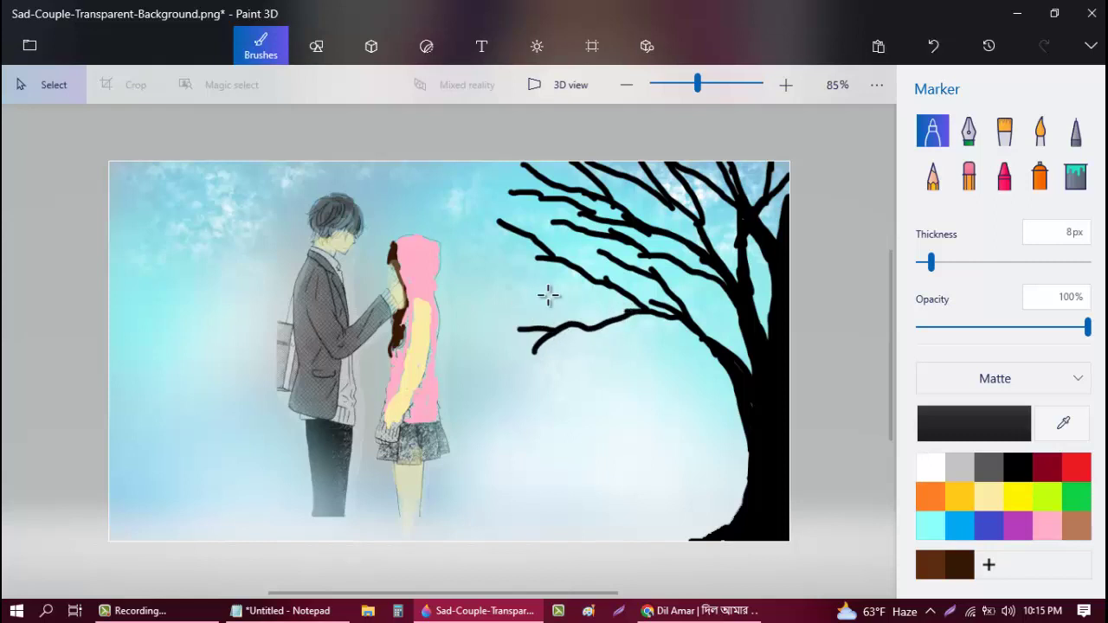
{"action": "left_click_drag", "start_coordinate": [715, 333], "coordinate": [750, 413]}
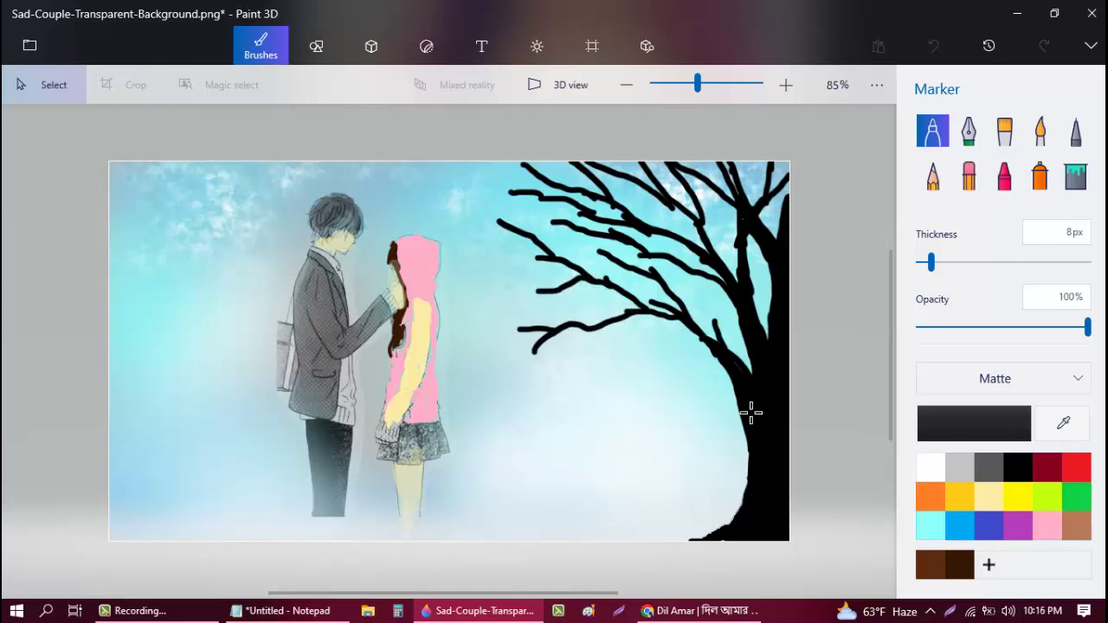
- Dab dark green (hex 0b2403) foliage over the tree's branches with the Crayon at 37 px thickness and 100% opacity
{"action": "left_click", "coordinate": [1004, 178]}
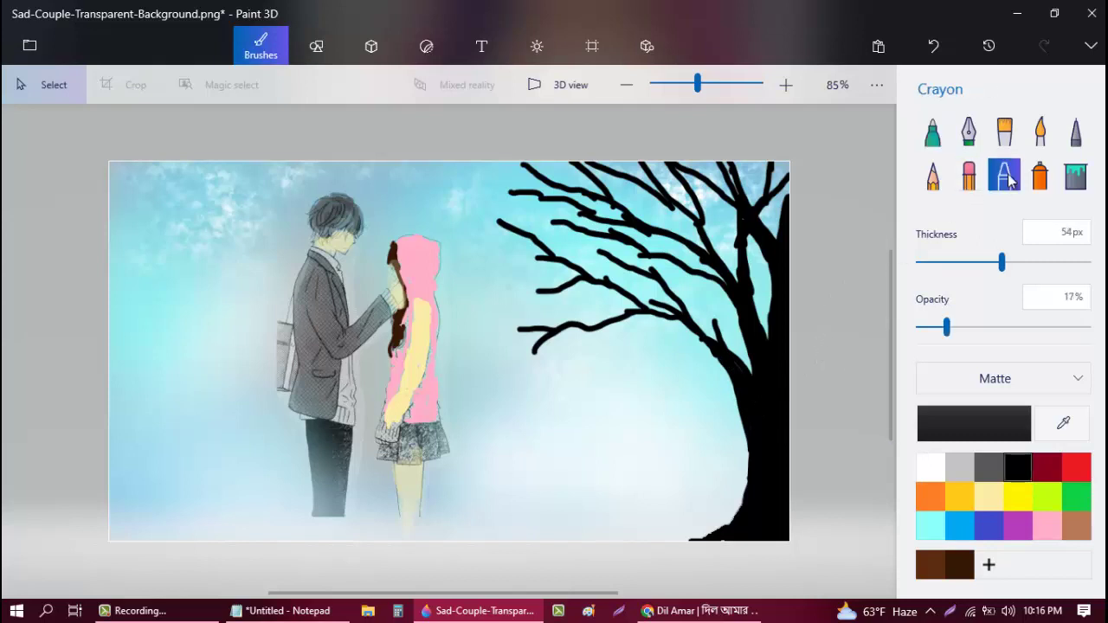
{"action": "left_click", "coordinate": [998, 440]}
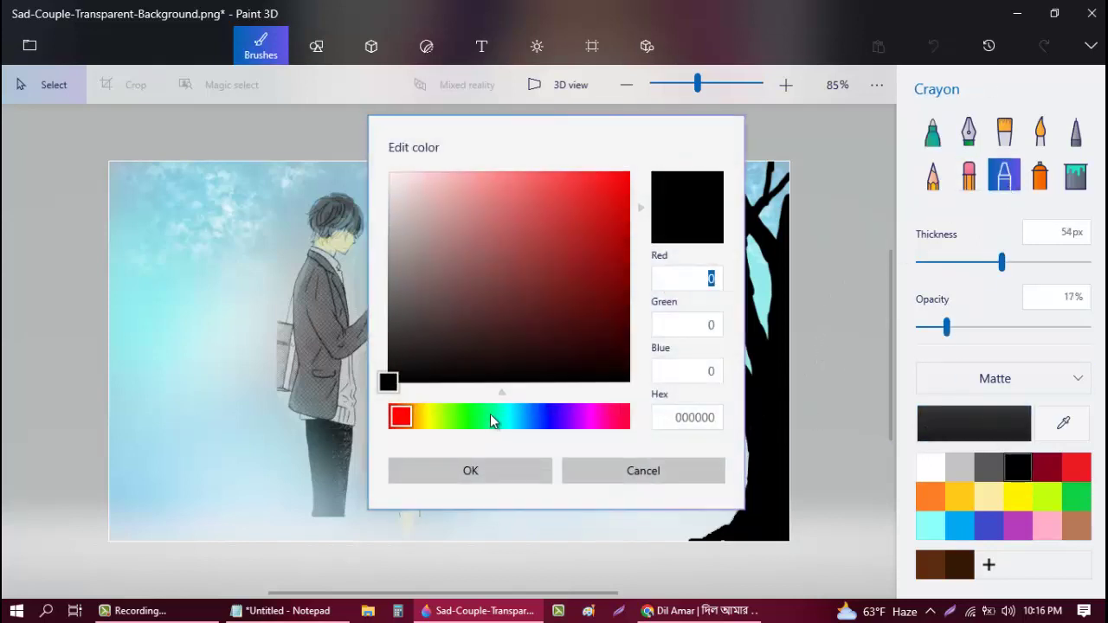
{"action": "left_click_drag", "start_coordinate": [494, 420], "coordinate": [468, 417]}
{"action": "left_click", "coordinate": [606, 355]}
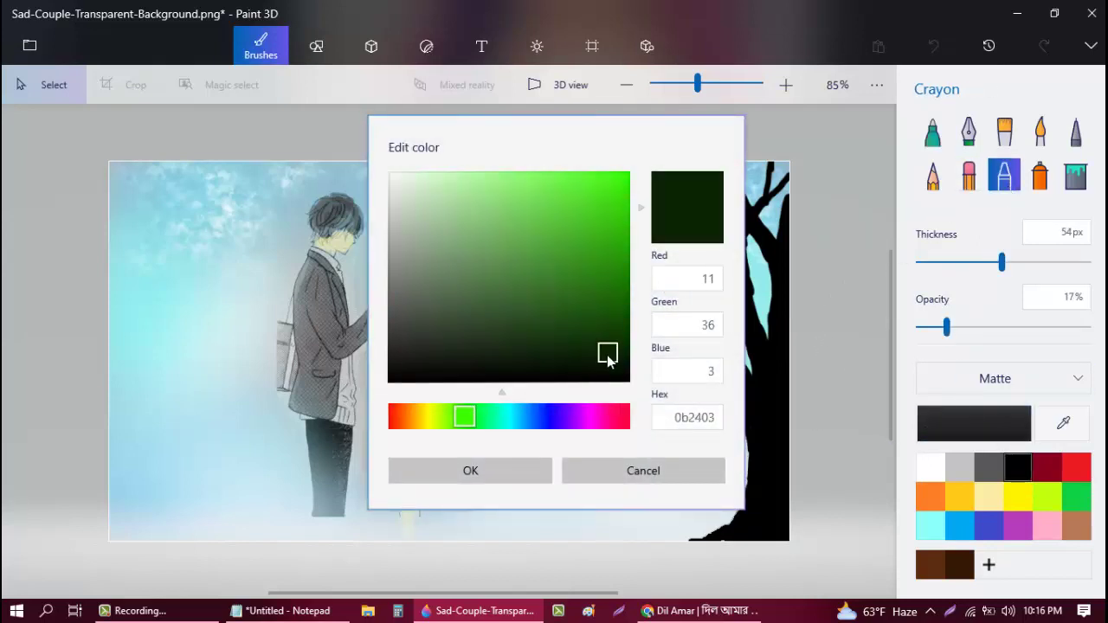
{"action": "left_click", "coordinate": [528, 470]}
{"action": "left_click", "coordinate": [955, 262]}
{"action": "left_click_drag", "start_coordinate": [964, 271], "coordinate": [970, 262]}
{"action": "mouse_move", "coordinate": [946, 327]}
{"action": "left_mouse_down"}
{"action": "mouse_move", "coordinate": [996, 341]}
{"action": "mouse_move", "coordinate": [1089, 329]}
{"action": "left_mouse_up"}
{"action": "mouse_move", "coordinate": [510, 322]}
{"action": "left_mouse_down"}
{"action": "mouse_move", "coordinate": [547, 352]}
{"action": "mouse_move", "coordinate": [509, 341]}
{"action": "mouse_move", "coordinate": [506, 328]}
{"action": "mouse_move", "coordinate": [535, 305]}
{"action": "mouse_move", "coordinate": [528, 283]}
{"action": "mouse_move", "coordinate": [507, 281]}
{"action": "mouse_move", "coordinate": [538, 244]}
{"action": "mouse_move", "coordinate": [493, 219]}
{"action": "mouse_move", "coordinate": [544, 214]}
{"action": "mouse_move", "coordinate": [516, 191]}
{"action": "mouse_move", "coordinate": [469, 188]}
{"action": "mouse_move", "coordinate": [478, 206]}
{"action": "mouse_move", "coordinate": [515, 184]}
{"action": "mouse_move", "coordinate": [500, 232]}
{"action": "mouse_move", "coordinate": [430, 220]}
{"action": "mouse_move", "coordinate": [465, 221]}
{"action": "mouse_move", "coordinate": [443, 185]}
{"action": "mouse_move", "coordinate": [464, 227]}
{"action": "mouse_move", "coordinate": [516, 197]}
{"action": "mouse_move", "coordinate": [526, 164]}
{"action": "mouse_move", "coordinate": [513, 169]}
{"action": "mouse_move", "coordinate": [608, 212]}
{"action": "mouse_move", "coordinate": [558, 225]}
{"action": "mouse_move", "coordinate": [594, 241]}
{"action": "mouse_move", "coordinate": [633, 229]}
{"action": "mouse_move", "coordinate": [636, 164]}
{"action": "mouse_move", "coordinate": [609, 150]}
{"action": "mouse_move", "coordinate": [576, 180]}
{"action": "mouse_move", "coordinate": [641, 300]}
{"action": "mouse_move", "coordinate": [671, 252]}
{"action": "mouse_move", "coordinate": [679, 266]}
{"action": "mouse_move", "coordinate": [670, 269]}
{"action": "mouse_move", "coordinate": [672, 223]}
{"action": "mouse_move", "coordinate": [687, 183]}
{"action": "mouse_move", "coordinate": [657, 165]}
{"action": "mouse_move", "coordinate": [708, 167]}
{"action": "mouse_move", "coordinate": [738, 153]}
{"action": "left_mouse_up"}
{"action": "mouse_move", "coordinate": [647, 151]}
{"action": "left_mouse_down"}
{"action": "mouse_move", "coordinate": [721, 271]}
{"action": "mouse_move", "coordinate": [723, 320]}
{"action": "mouse_move", "coordinate": [707, 298]}
{"action": "mouse_move", "coordinate": [608, 288]}
{"action": "mouse_move", "coordinate": [612, 325]}
{"action": "mouse_move", "coordinate": [631, 303]}
{"action": "mouse_move", "coordinate": [598, 301]}
{"action": "mouse_move", "coordinate": [627, 335]}
{"action": "mouse_move", "coordinate": [599, 329]}
{"action": "mouse_move", "coordinate": [606, 346]}
{"action": "mouse_move", "coordinate": [545, 358]}
{"action": "mouse_move", "coordinate": [557, 374]}
{"action": "mouse_move", "coordinate": [565, 364]}
{"action": "mouse_move", "coordinate": [584, 399]}
{"action": "mouse_move", "coordinate": [586, 314]}
{"action": "mouse_move", "coordinate": [566, 306]}
{"action": "mouse_move", "coordinate": [672, 236]}
{"action": "mouse_move", "coordinate": [723, 255]}
{"action": "left_mouse_up"}
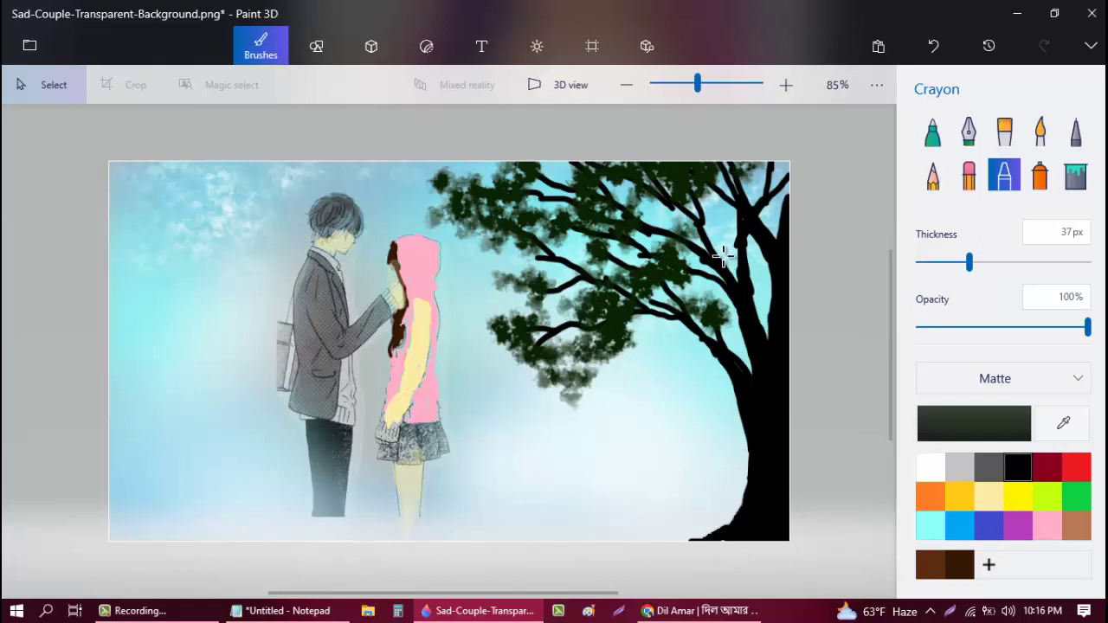
- Dab brighter green leaf highlights over the dark foliage with the Crayon at 20 px thickness
{"action": "left_click", "coordinate": [979, 422]}
{"action": "left_click", "coordinate": [623, 269]}
{"action": "left_click", "coordinate": [534, 470]}
{"action": "left_click_drag", "start_coordinate": [969, 262], "coordinate": [937, 261]}
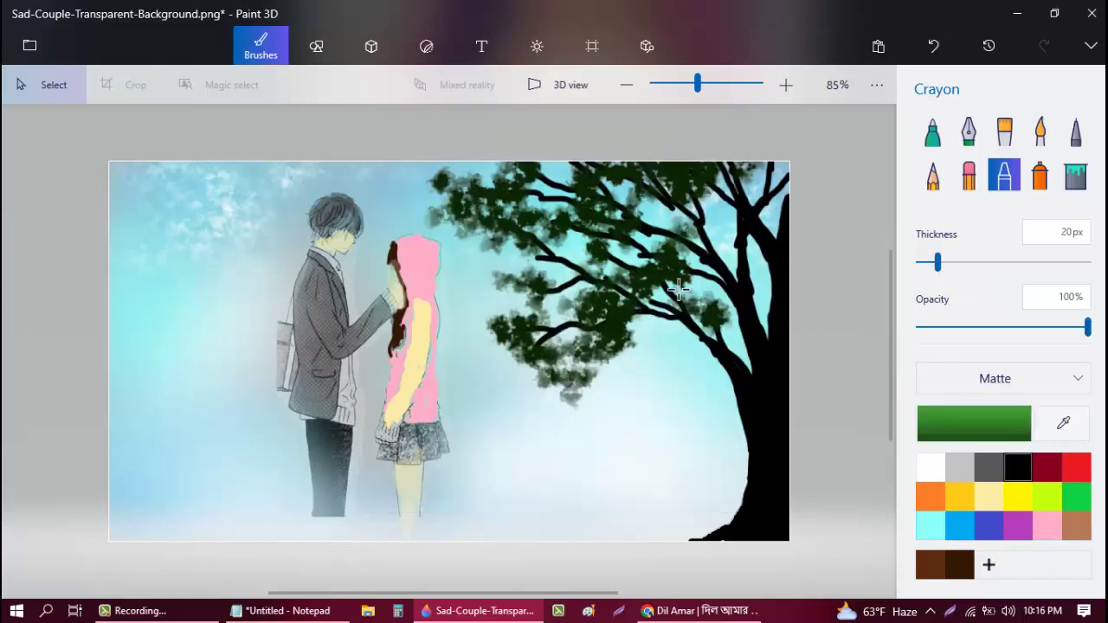
{"action": "mouse_move", "coordinate": [714, 299]}
{"action": "left_mouse_down"}
{"action": "mouse_move", "coordinate": [654, 254]}
{"action": "mouse_move", "coordinate": [616, 294]}
{"action": "mouse_move", "coordinate": [599, 279]}
{"action": "mouse_move", "coordinate": [592, 307]}
{"action": "mouse_move", "coordinate": [603, 309]}
{"action": "mouse_move", "coordinate": [565, 297]}
{"action": "mouse_move", "coordinate": [604, 344]}
{"action": "mouse_move", "coordinate": [577, 338]}
{"action": "left_mouse_up"}
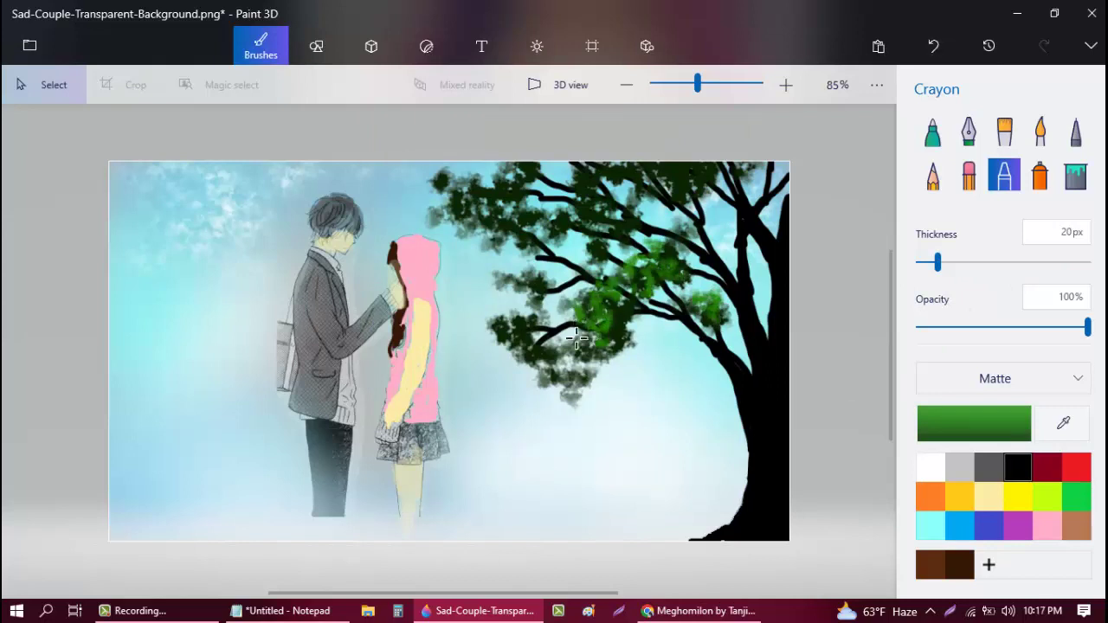
{"action": "mouse_move", "coordinate": [562, 378]}
{"action": "left_mouse_down"}
{"action": "mouse_move", "coordinate": [523, 316]}
{"action": "mouse_move", "coordinate": [519, 264]}
{"action": "mouse_move", "coordinate": [561, 223]}
{"action": "mouse_move", "coordinate": [480, 189]}
{"action": "mouse_move", "coordinate": [545, 173]}
{"action": "mouse_move", "coordinate": [596, 195]}
{"action": "left_mouse_up"}
{"action": "mouse_move", "coordinate": [677, 175]}
{"action": "left_mouse_down"}
{"action": "mouse_move", "coordinate": [731, 165]}
{"action": "mouse_move", "coordinate": [627, 251]}
{"action": "mouse_move", "coordinate": [554, 275]}
{"action": "mouse_move", "coordinate": [567, 327]}
{"action": "mouse_move", "coordinate": [561, 312]}
{"action": "mouse_move", "coordinate": [493, 309]}
{"action": "mouse_move", "coordinate": [499, 287]}
{"action": "mouse_move", "coordinate": [478, 275]}
{"action": "left_mouse_up"}
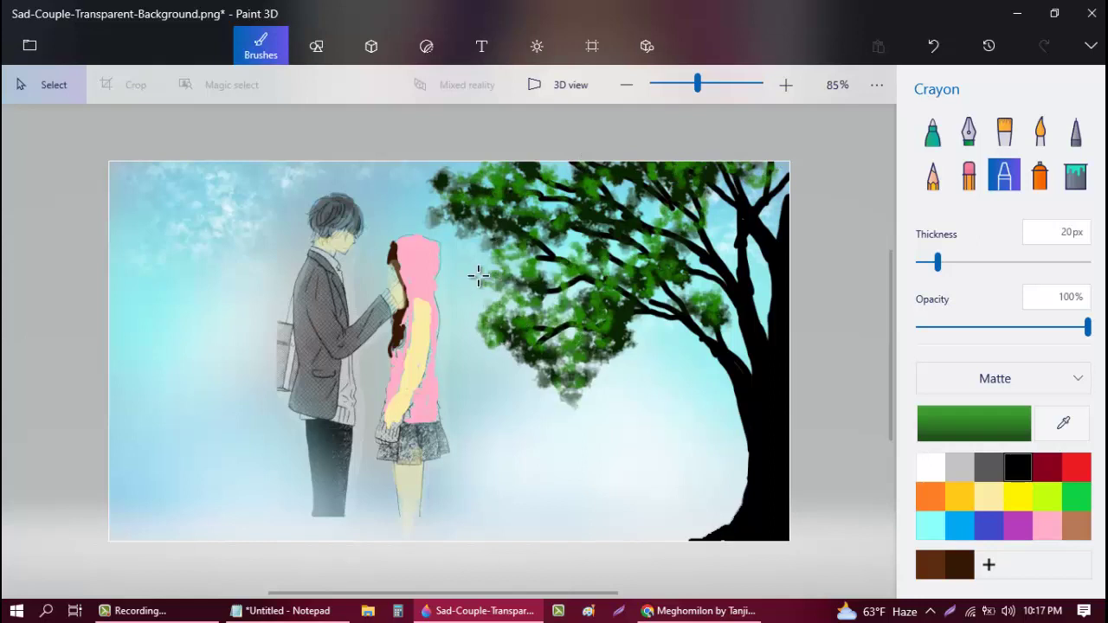
- Extend the bright green leaves to the picture's upper-right corner and around the canopy's left and lower edges
{"action": "left_click_drag", "start_coordinate": [788, 180], "coordinate": [745, 212]}
{"action": "mouse_move", "coordinate": [467, 184]}
{"action": "left_mouse_down"}
{"action": "mouse_move", "coordinate": [436, 168]}
{"action": "mouse_move", "coordinate": [456, 167]}
{"action": "left_mouse_up"}
{"action": "left_click_drag", "start_coordinate": [482, 283], "coordinate": [458, 261]}
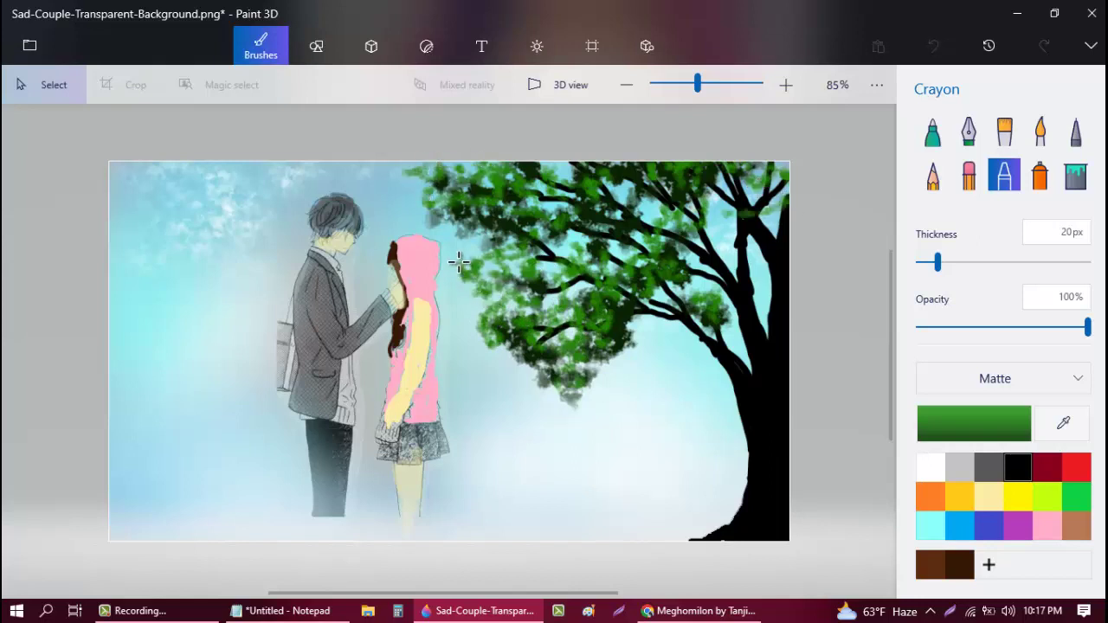
{"action": "mouse_move", "coordinate": [601, 355]}
{"action": "left_mouse_down"}
{"action": "mouse_move", "coordinate": [623, 385]}
{"action": "mouse_move", "coordinate": [651, 340]}
{"action": "mouse_move", "coordinate": [610, 355]}
{"action": "mouse_move", "coordinate": [606, 390]}
{"action": "left_mouse_up"}
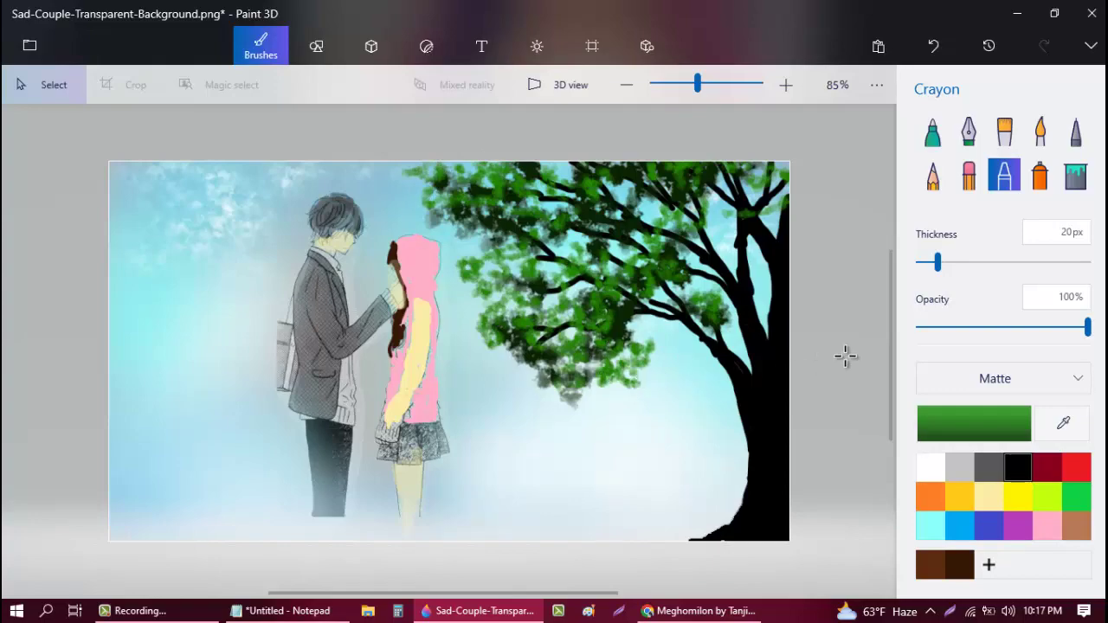